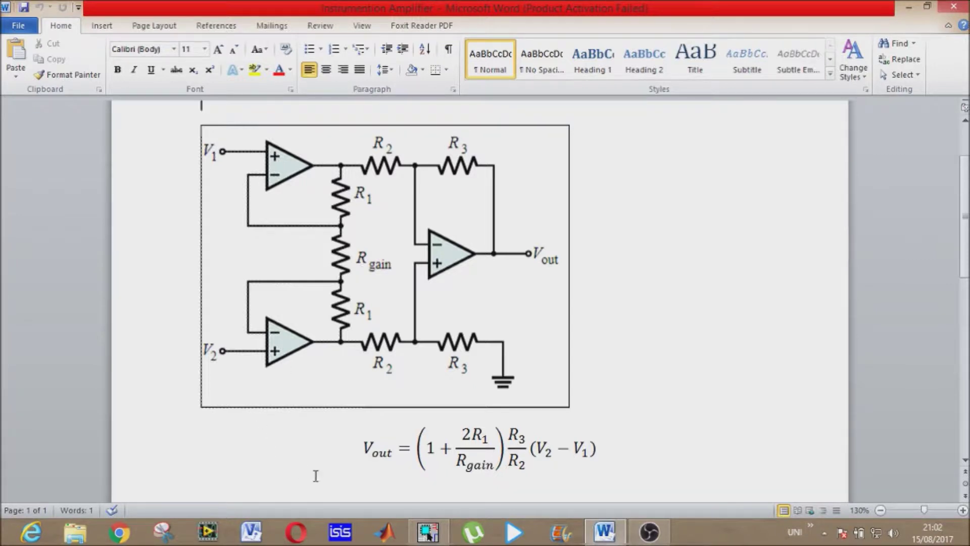
Switch from the Word amplifier diagram to the OrCAD Capture schematic window.
left_click(427, 533)
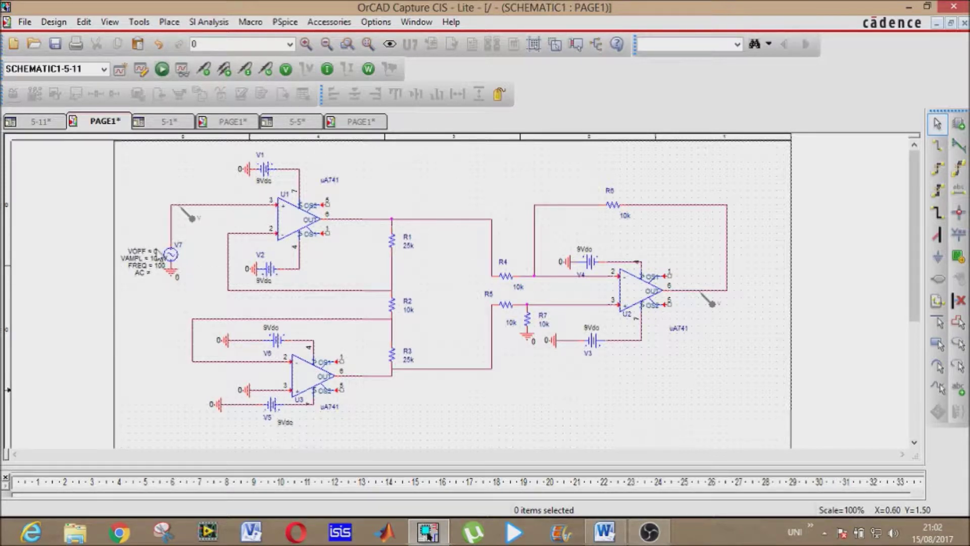
Run the PSpice simulation of the three-uA741 instrumentation amplifier.
left_click(162, 70)
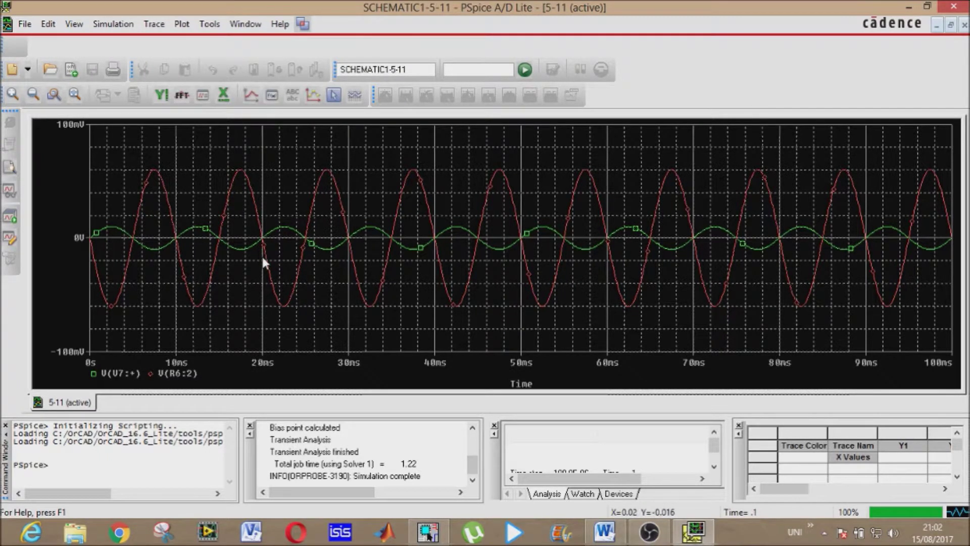
Minimize the PSpice waveform plot to return to the schematic.
left_click(905, 6)
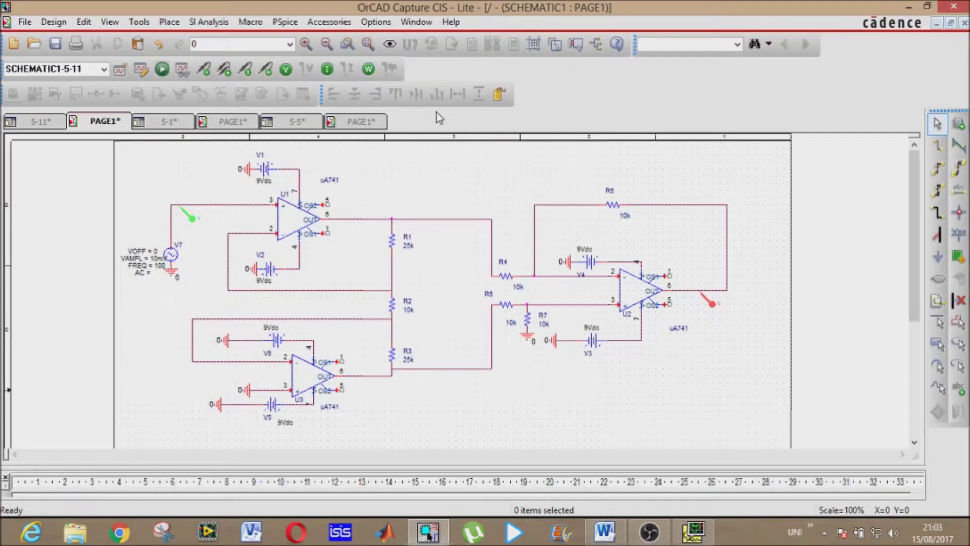
Simulate the BJT amplifier page, close its waveform results, and move to the JFET page.
left_click(224, 125)
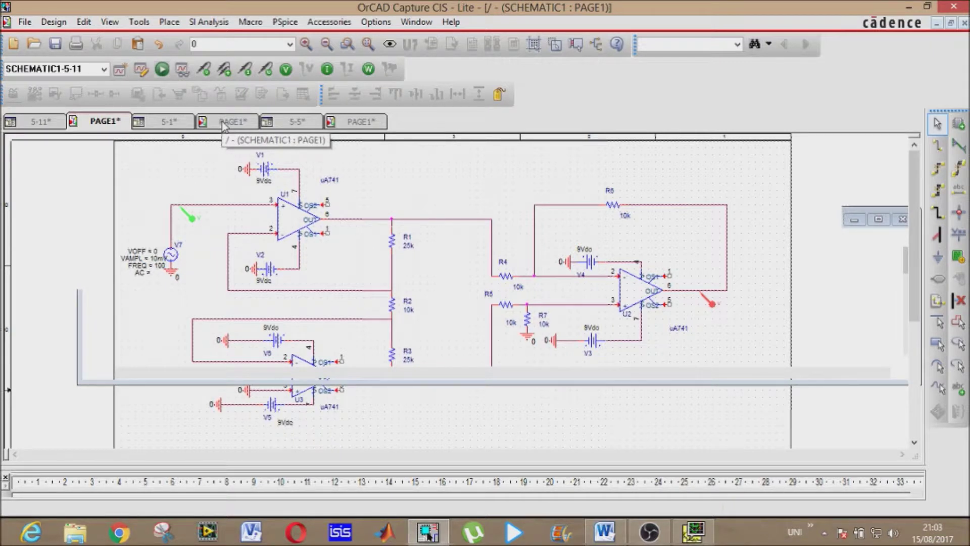
left_click(222, 122)
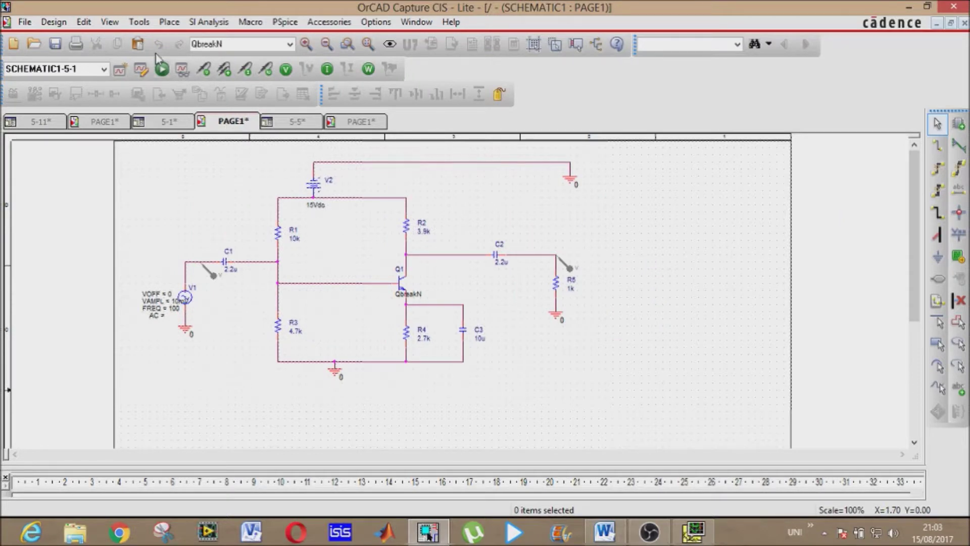
left_click(161, 68)
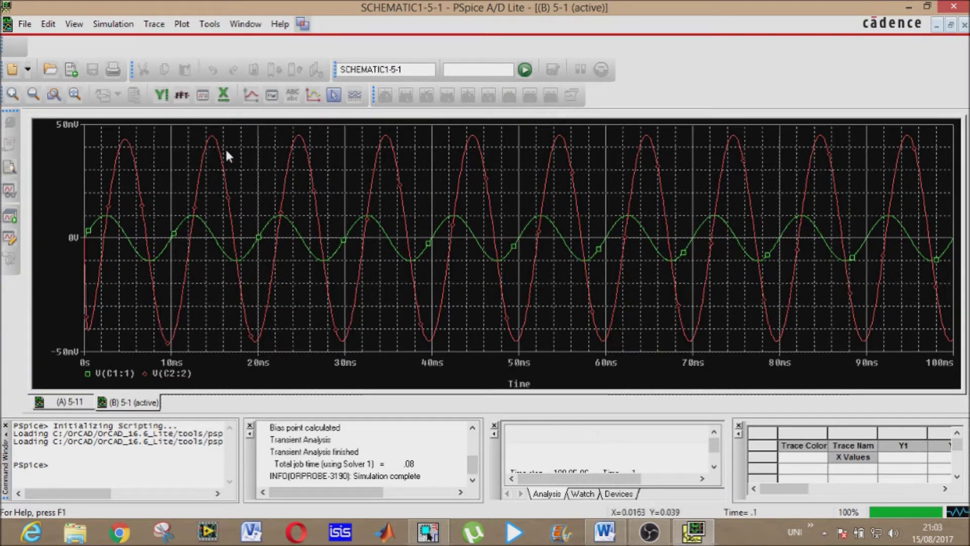
left_click(955, 6)
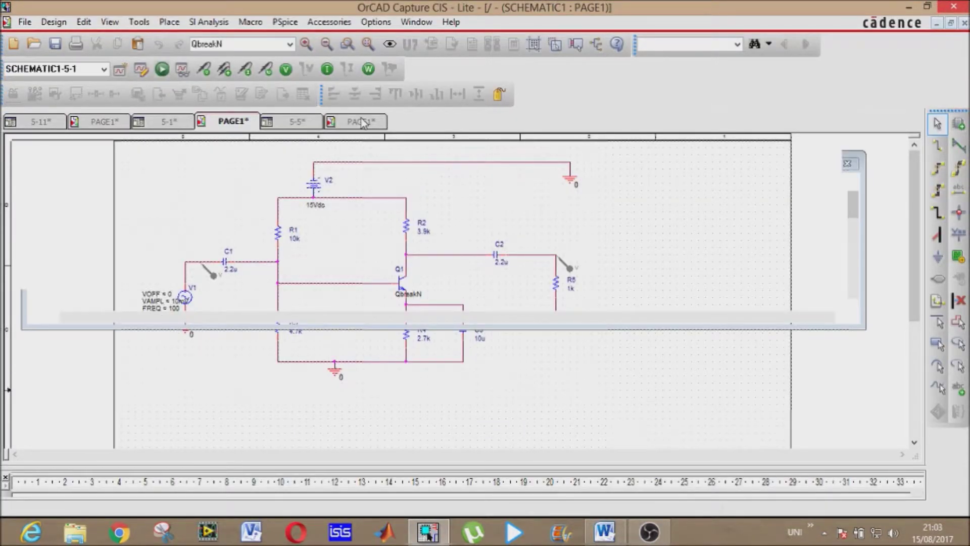
left_click(362, 123)
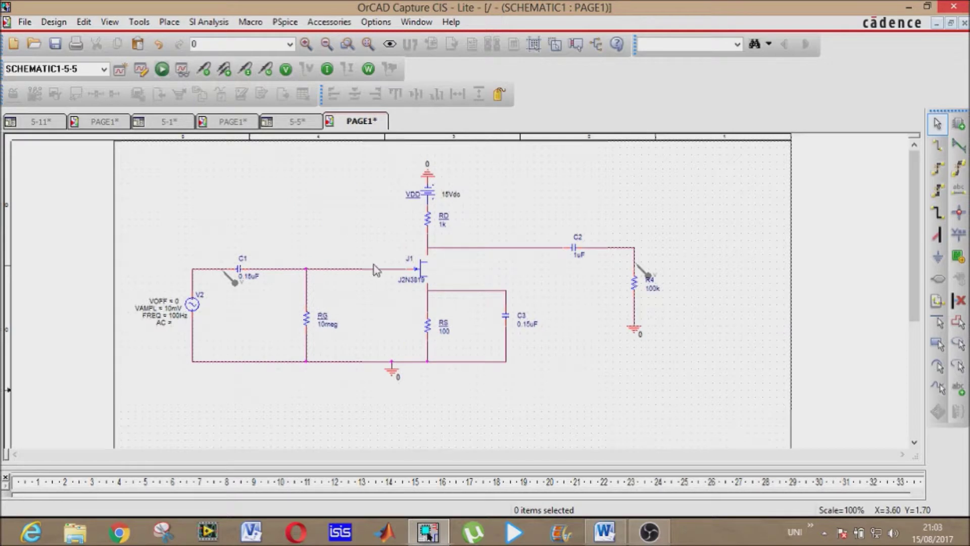
Simulate the J2N3819 JFET amplifier, view and close its waveforms, then close the page.
left_click(162, 68)
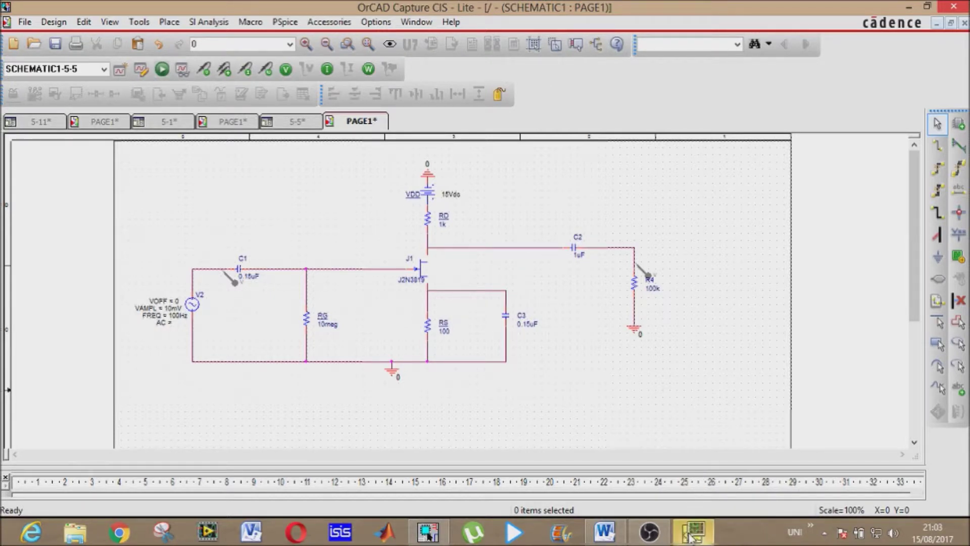
left_click(692, 533)
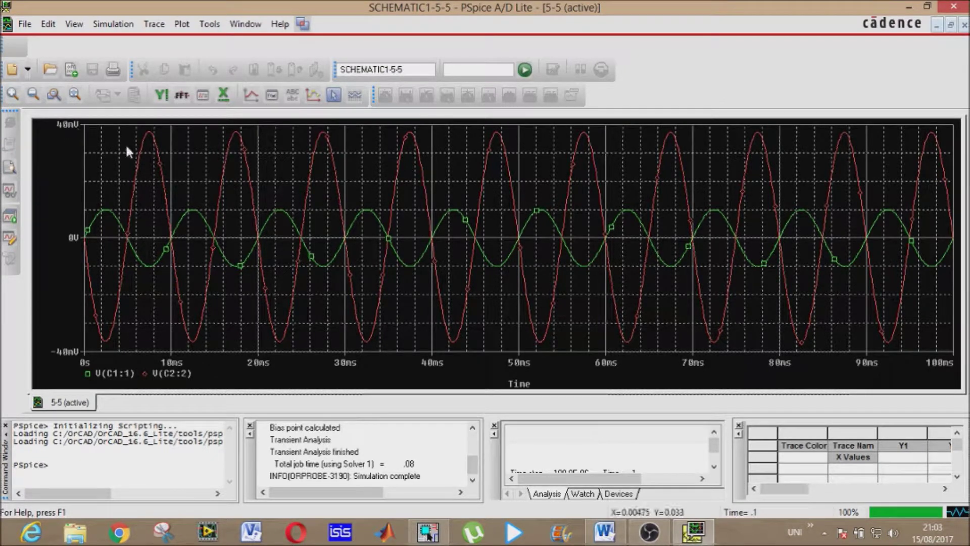
left_click(965, 5)
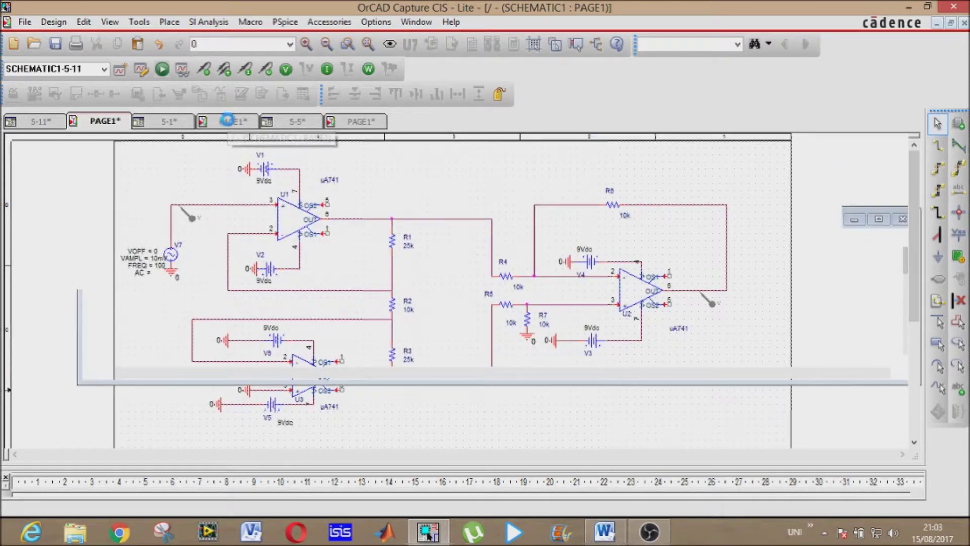
right_click(230, 123)
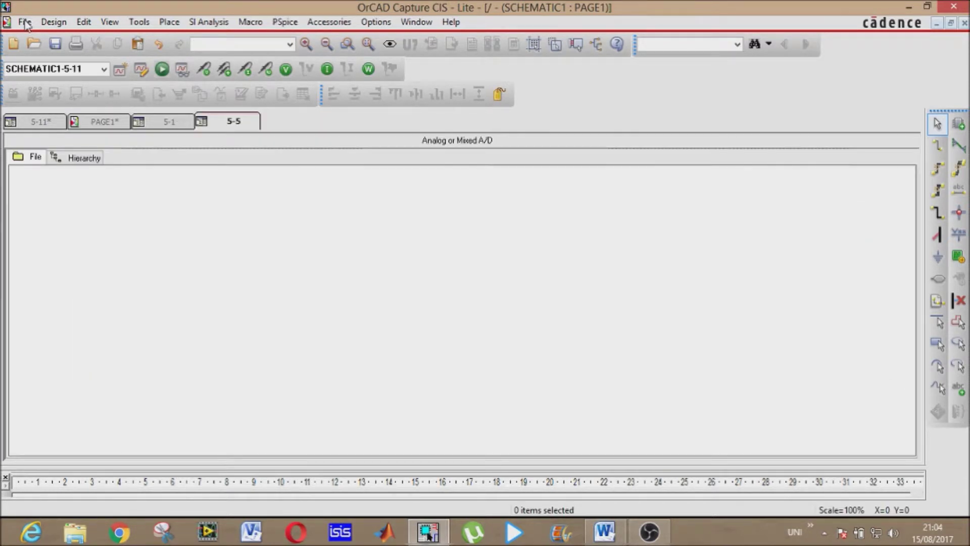
Create a new analog project named 'The last one' with a blank page.
left_click(24, 22)
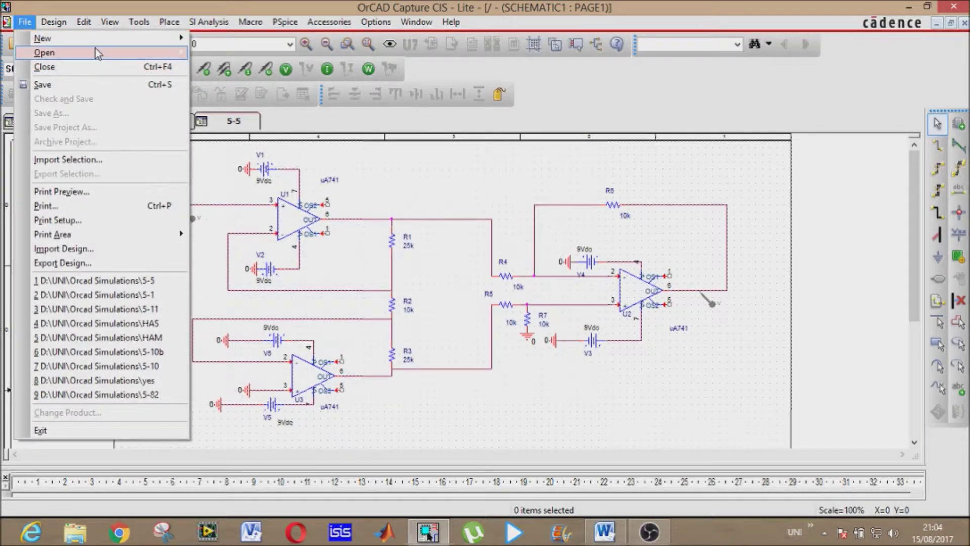
mouse_move(96, 39)
left_click(216, 40)
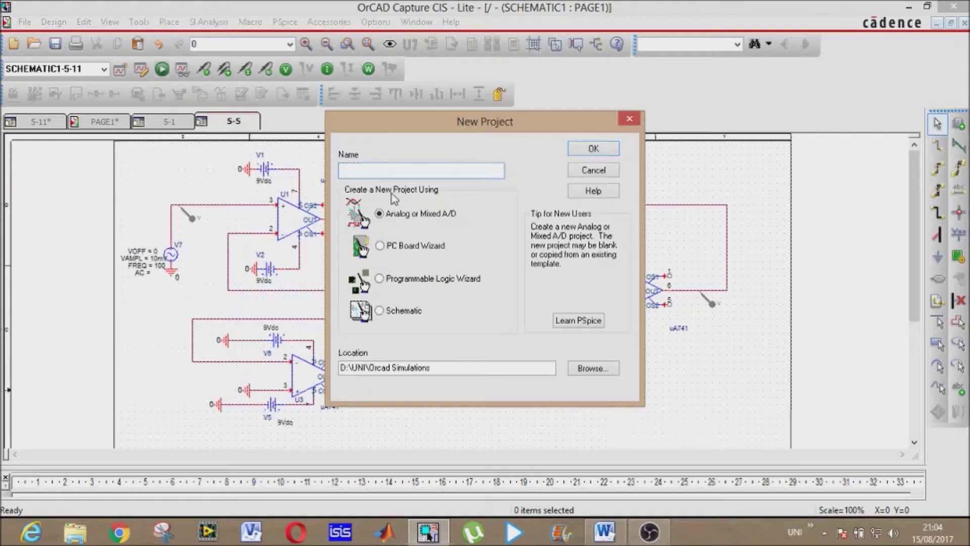
type("The last one")
key("Return")
Create a new simulation profile named 'the LAST 01'.
left_click(121, 71)
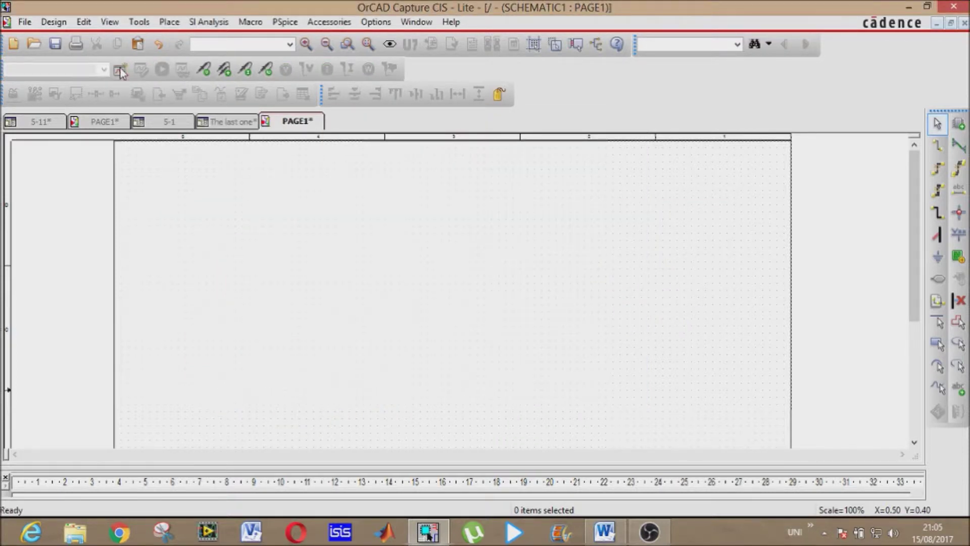
type("the LAS")
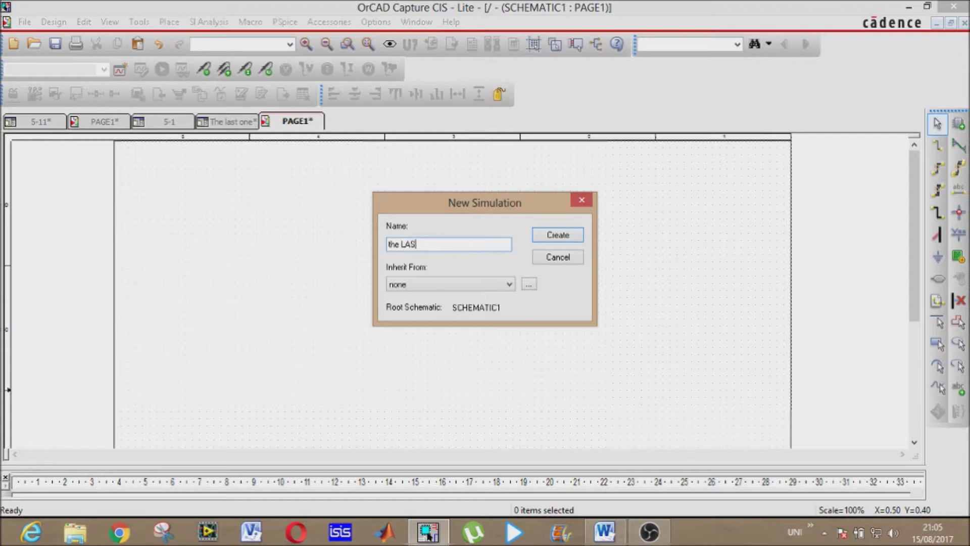
type("T 01")
key("Return")
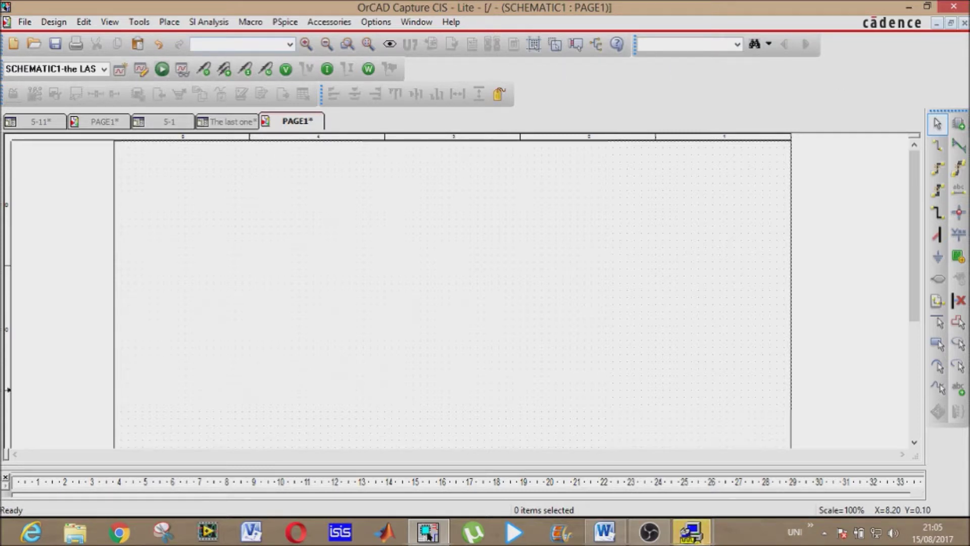
Place a uA741/EVAL op-amp U1 on the page.
key("p")
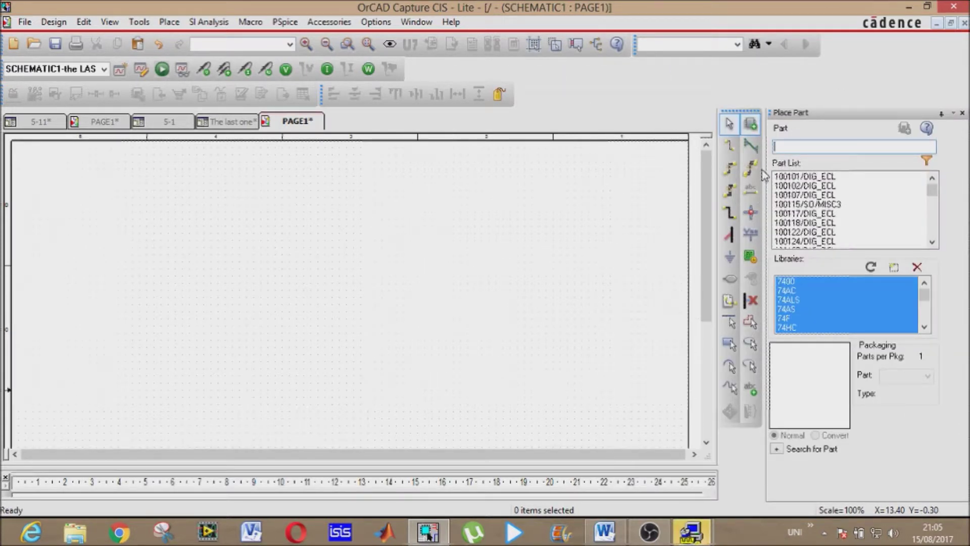
type("u")
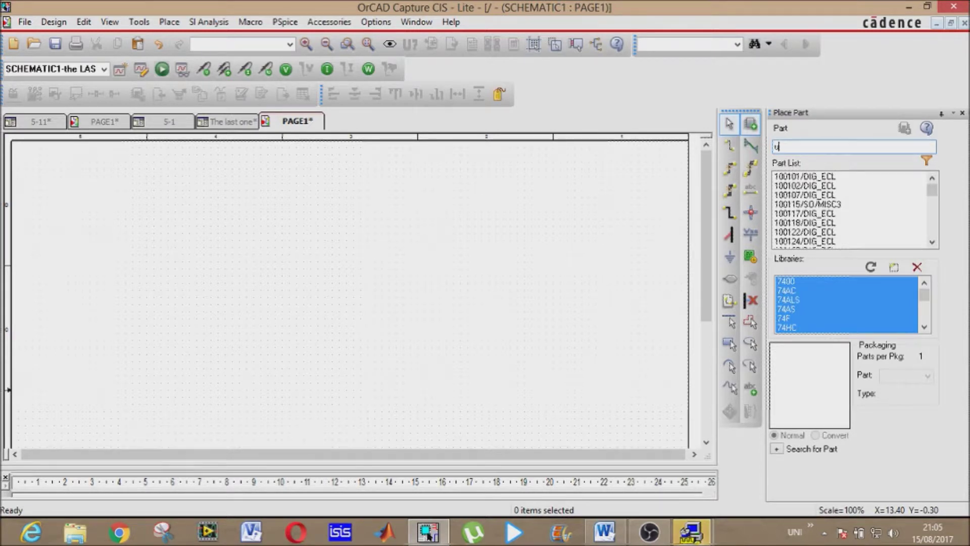
type("a741")
key("Down")
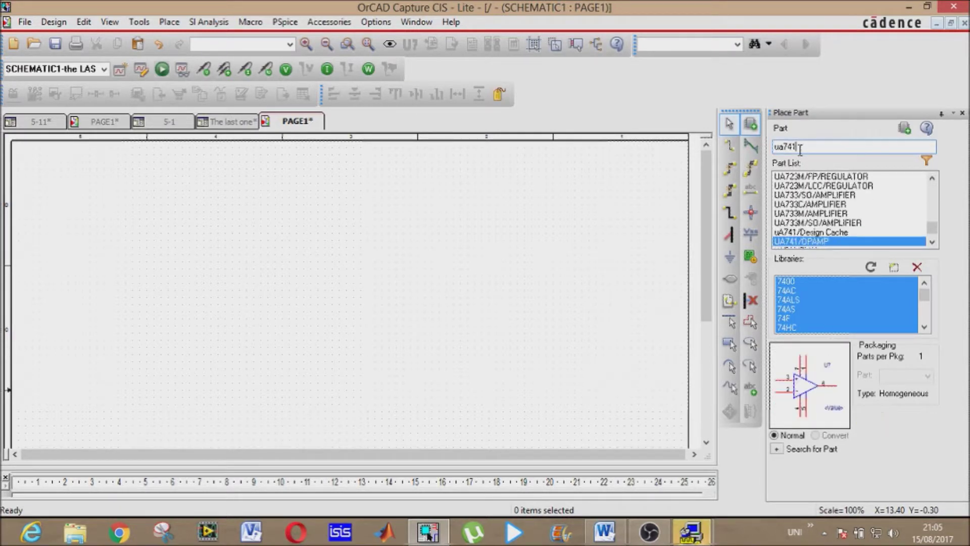
key("Down")
key("Return")
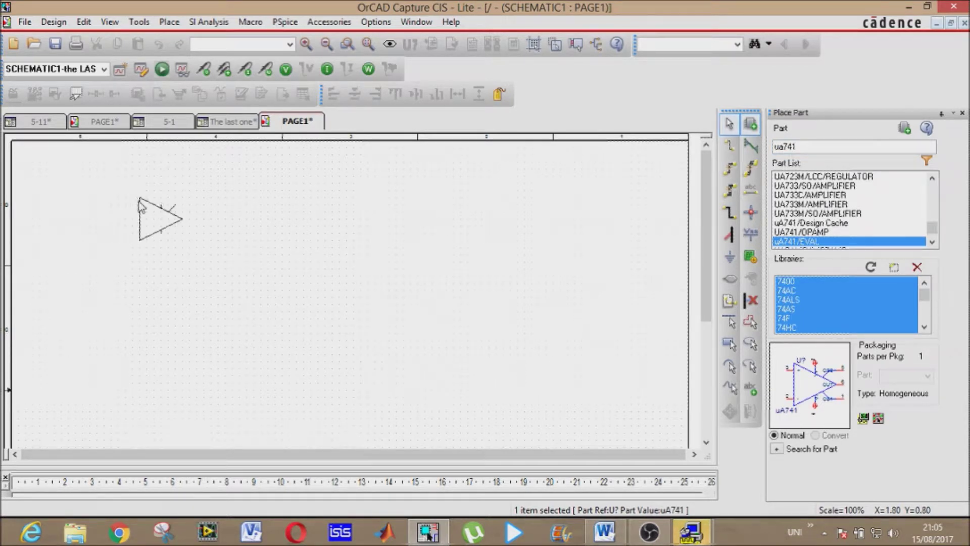
left_click(139, 206)
key("Escape")
left_click(277, 240)
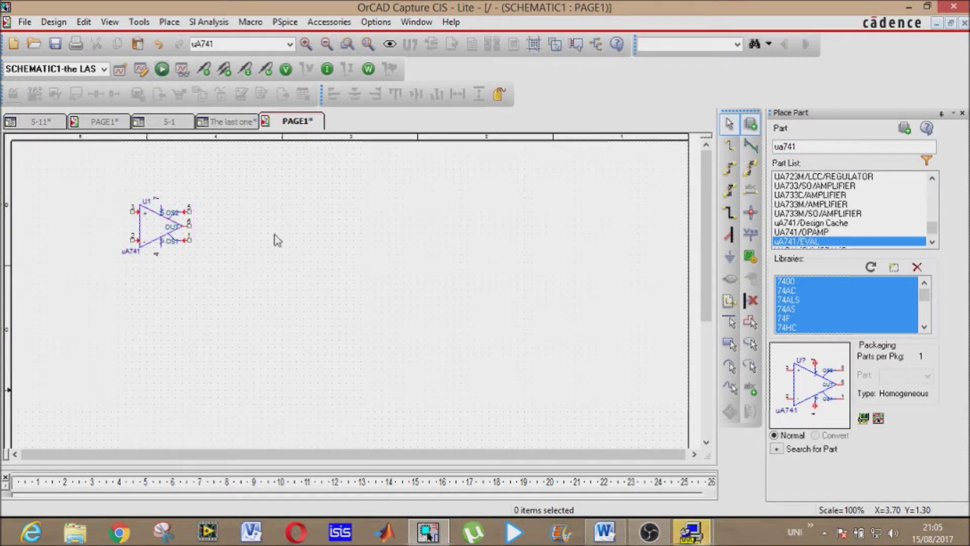
Place two rotated VDC sources, V1 above and V2 below U1.
double_click(194, 44)
key("Delete")
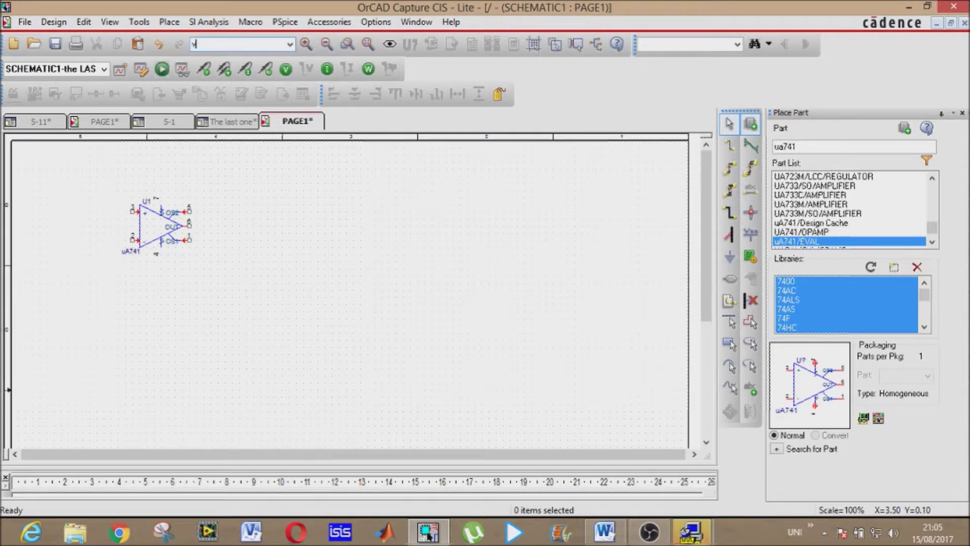
type("vdc")
key("Return")
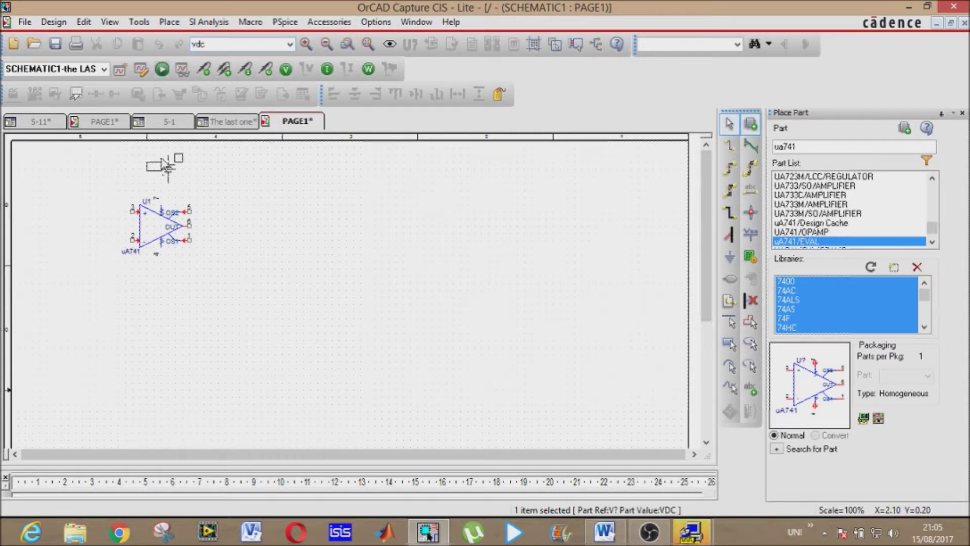
key("r")
key("r")
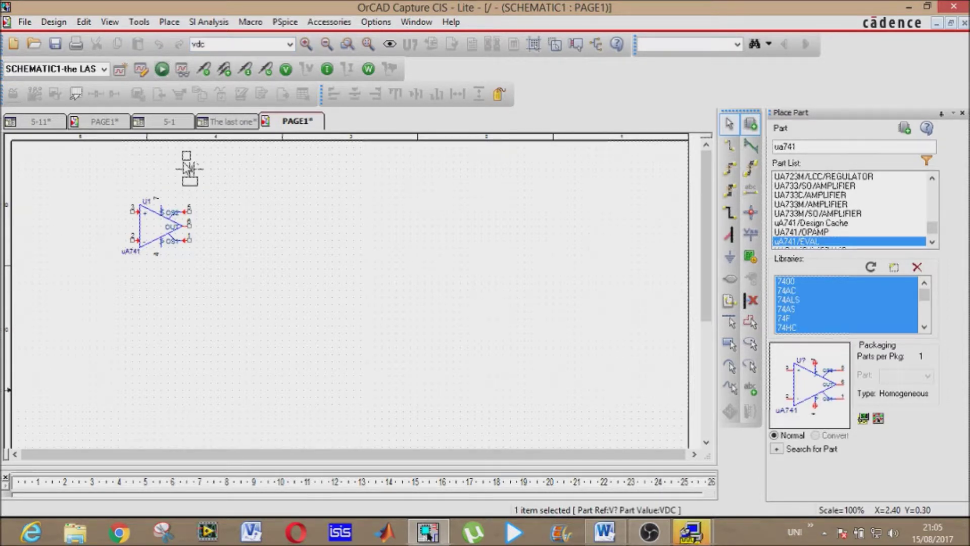
left_click(147, 182)
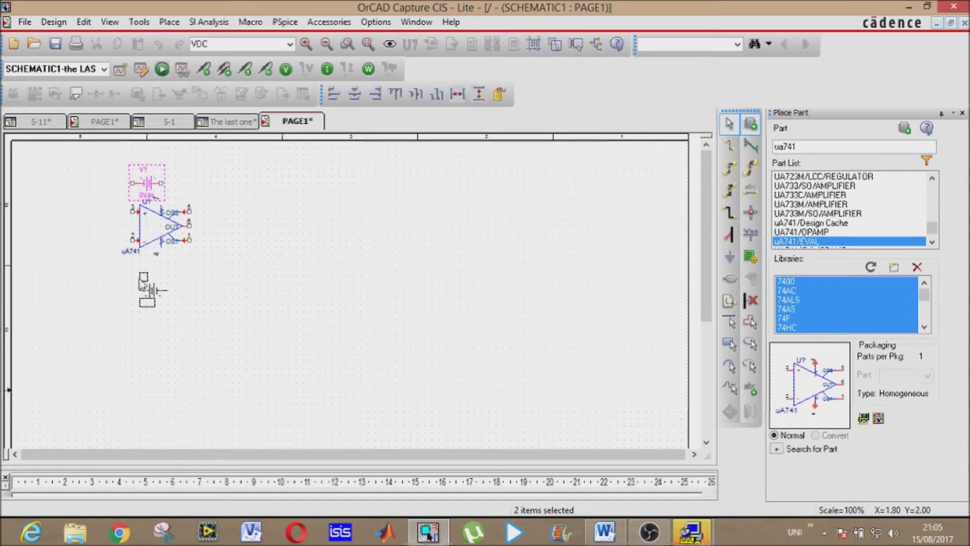
key("r")
left_click(144, 277)
key("Escape")
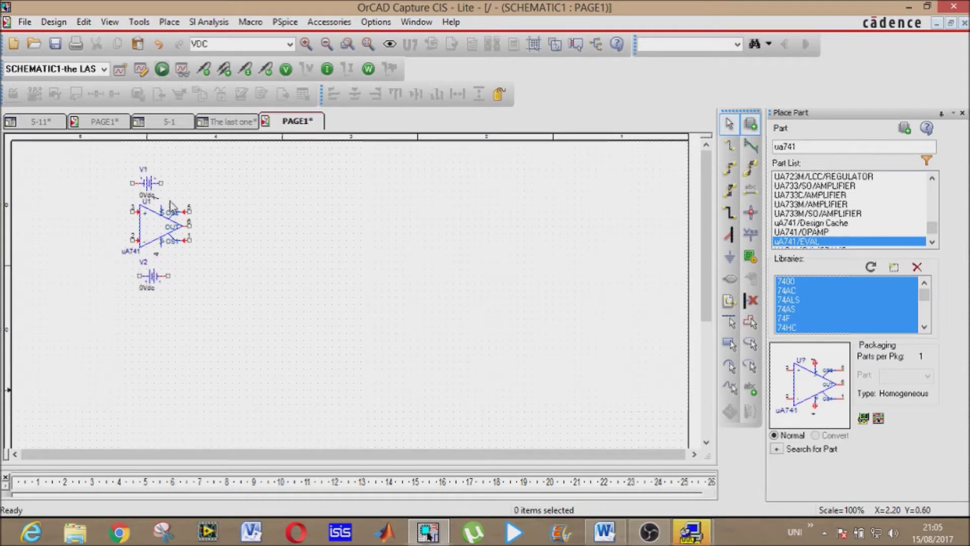
double_click(145, 196)
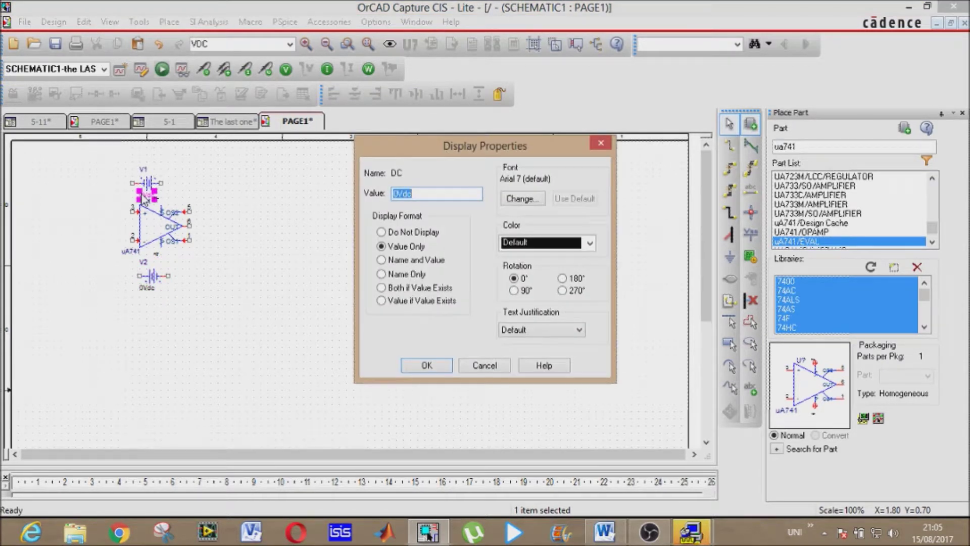
Set the V1 and V2 supply values to 9.
key("BackSpace")
key("Return")
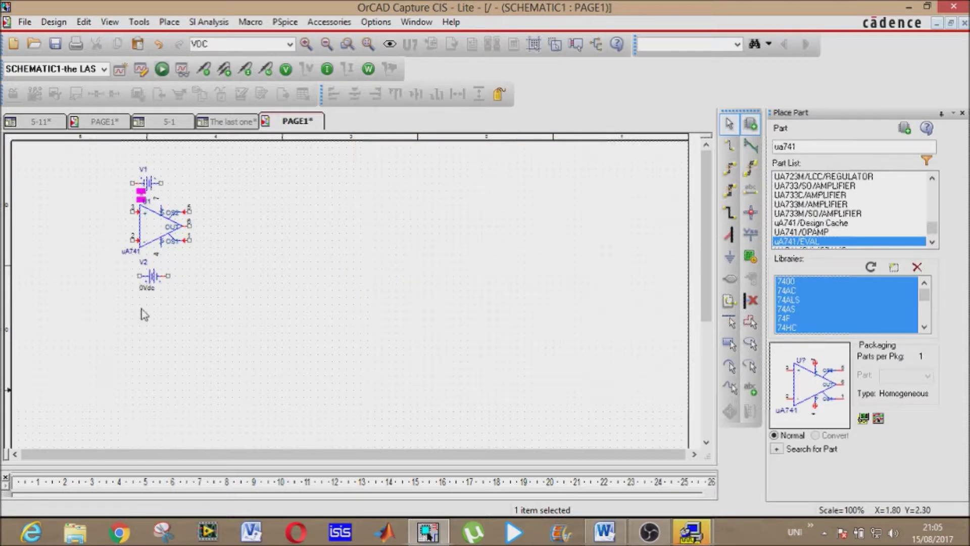
double_click(145, 288)
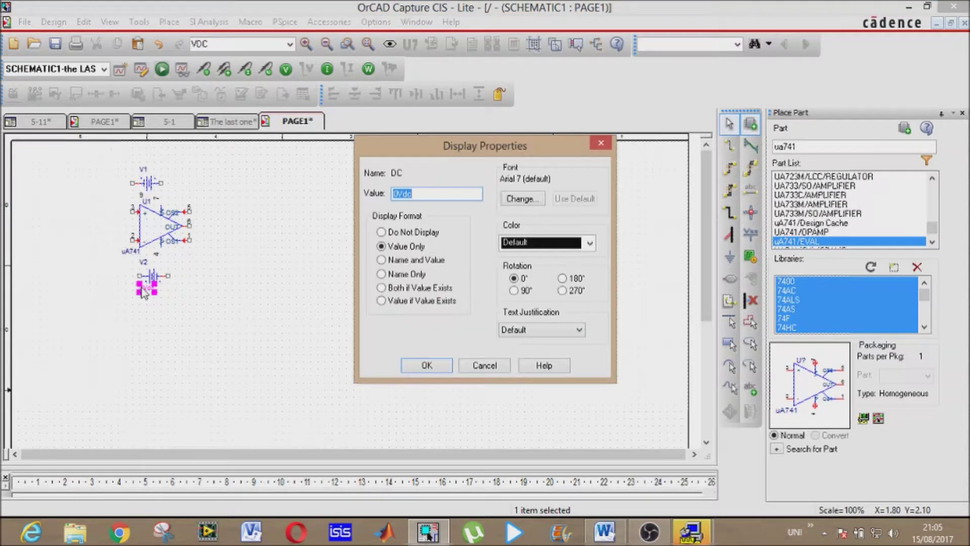
type("9")
key("Return")
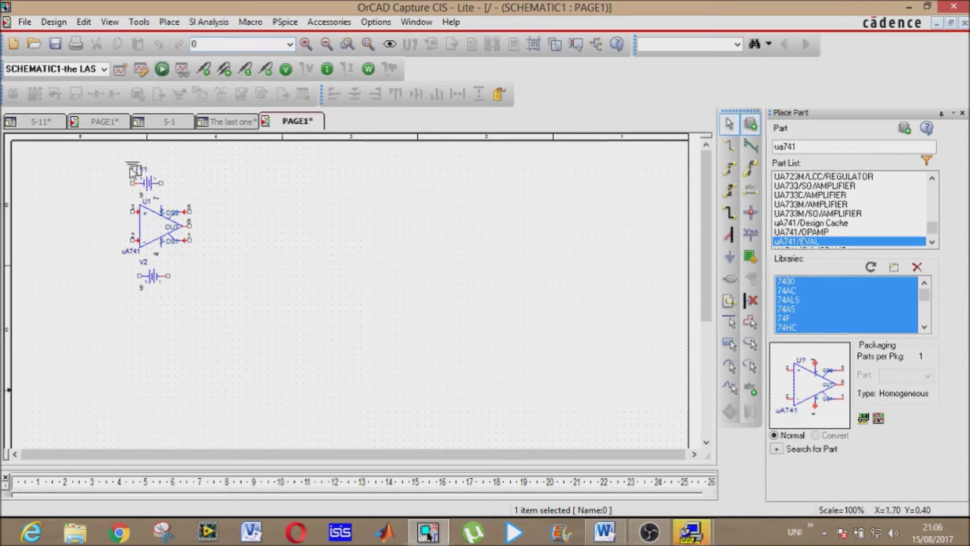
Ground the left terminals of V1 and V2.
mouse_move(142, 183)
left_mouse_down()
mouse_move(108, 188)
mouse_move(131, 185)
mouse_move(135, 277)
mouse_move(163, 280)
mouse_move(143, 282)
left_mouse_up()
left_click(125, 338)
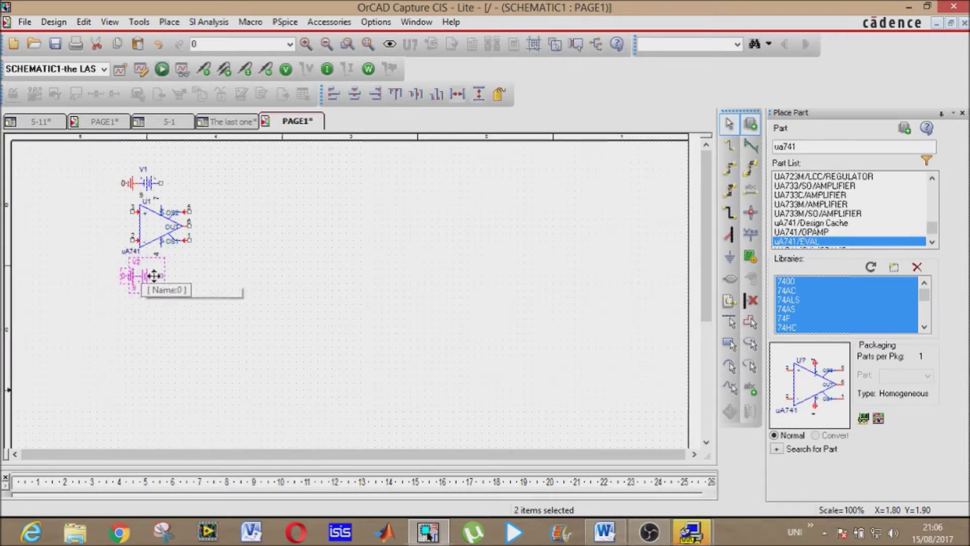
left_click(240, 297)
Wire V2 to U1's V− pin and V1 to U1's V+ pin.
left_click(729, 145)
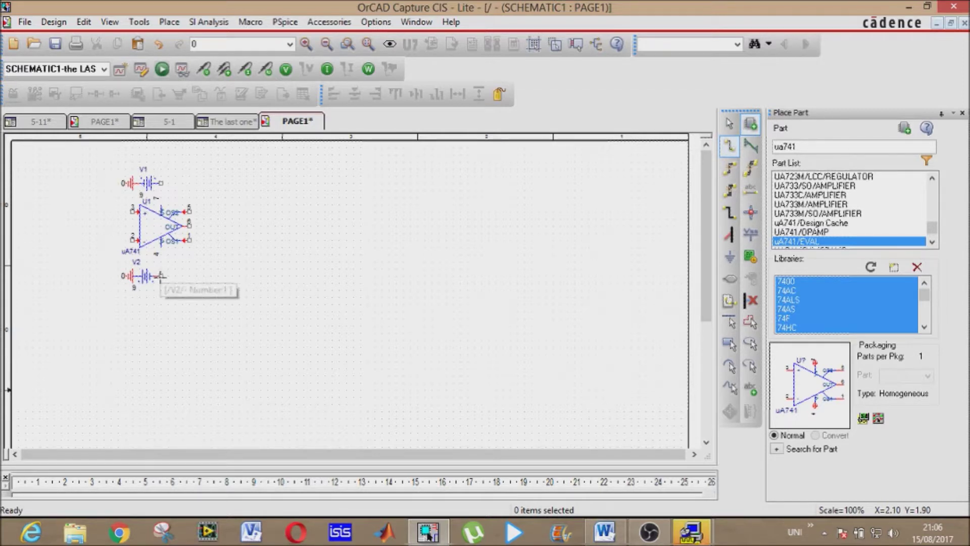
left_click(160, 276)
left_click(160, 247)
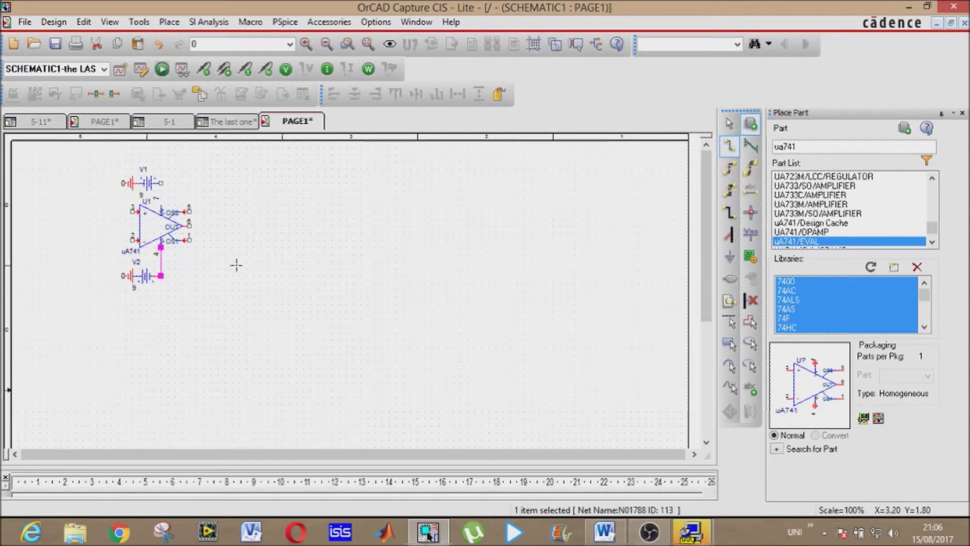
left_click(160, 182)
left_click(161, 205)
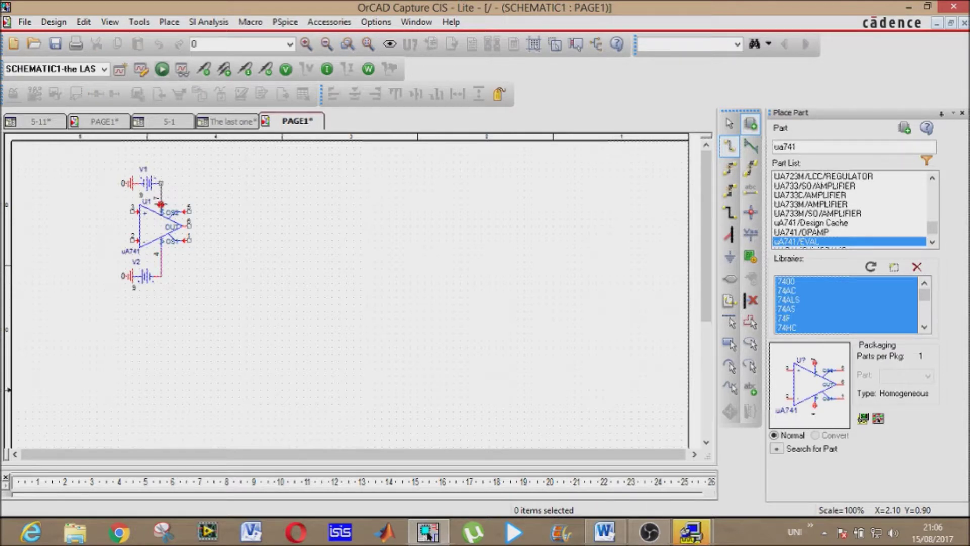
key("Escape")
left_click_drag(211, 162, 132, 262)
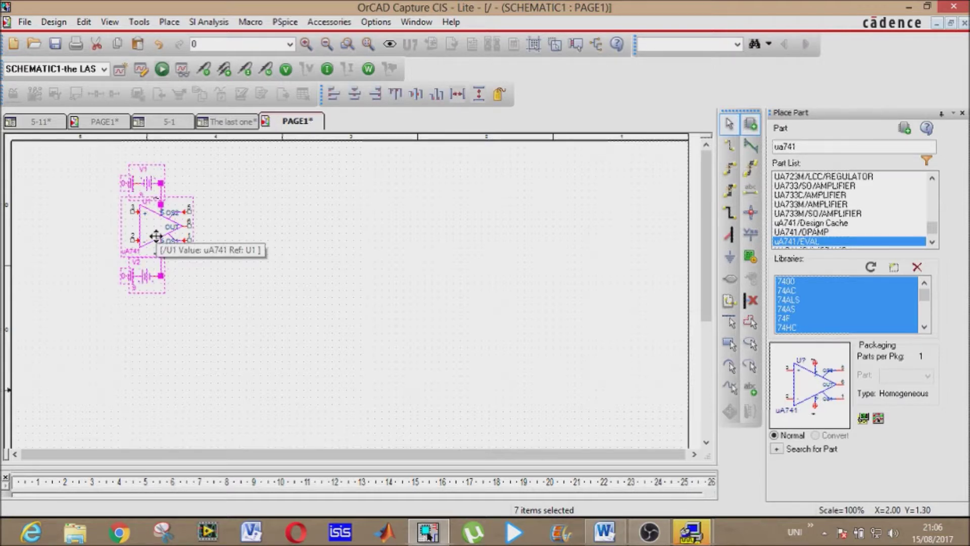
Copy the powered op-amp stage below as U2 and mirror it vertically.
left_click_drag(155, 236, 167, 369)
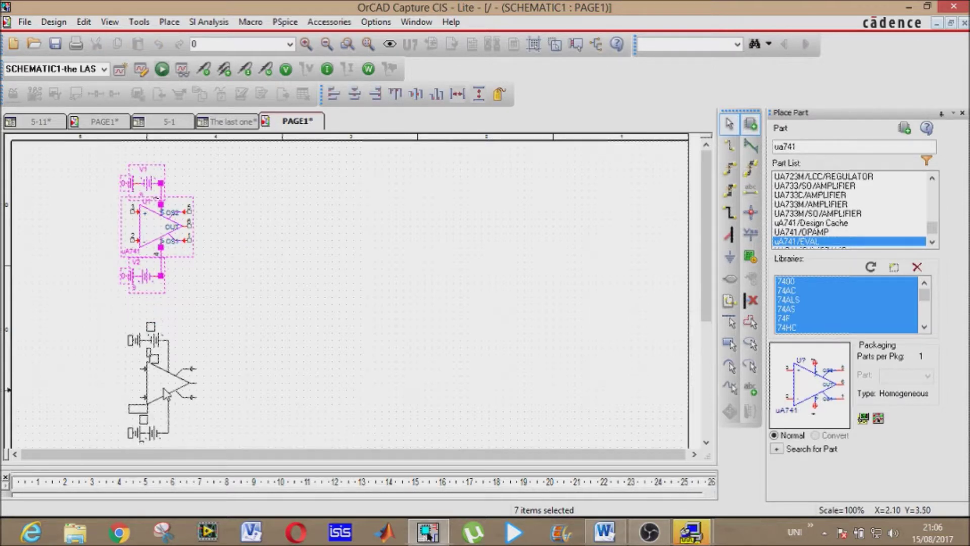
left_click(162, 378)
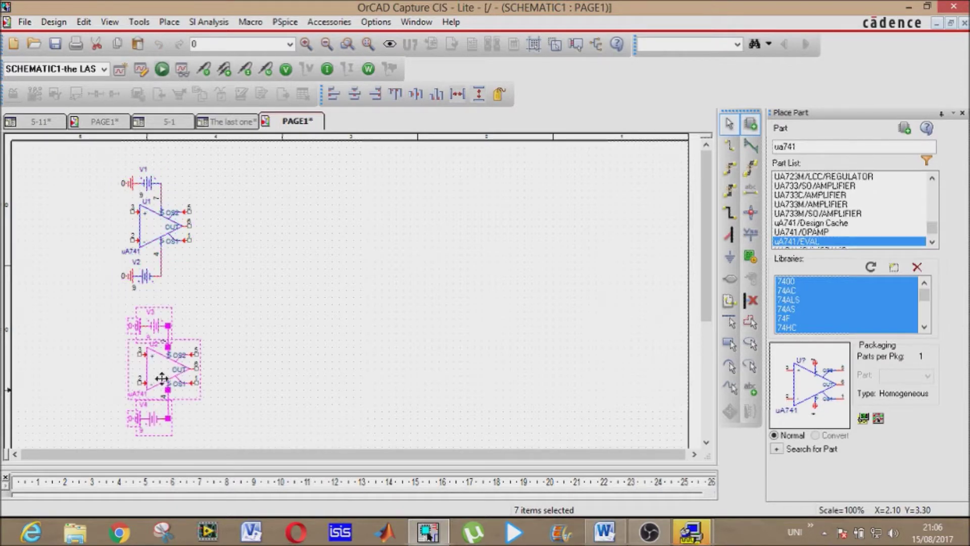
right_click(163, 385)
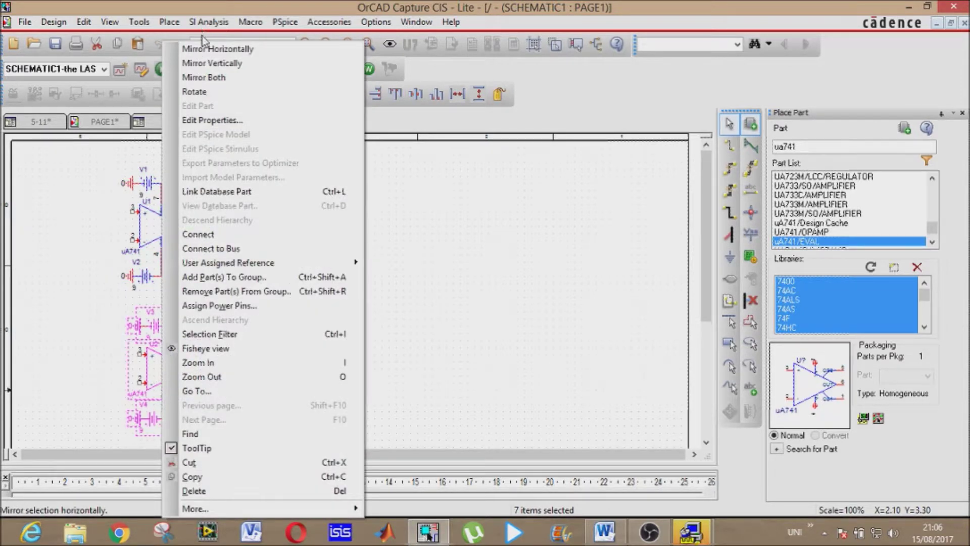
left_click(206, 64)
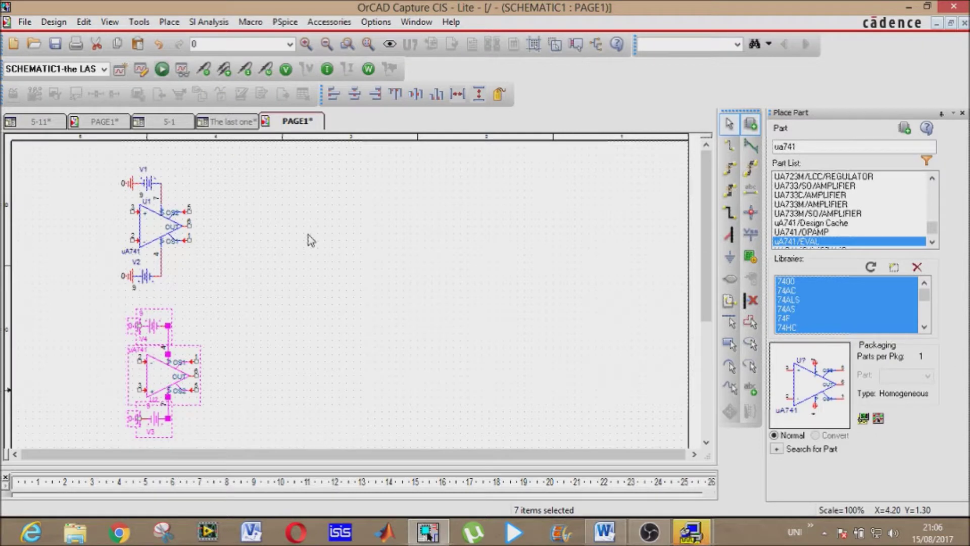
left_click(309, 260)
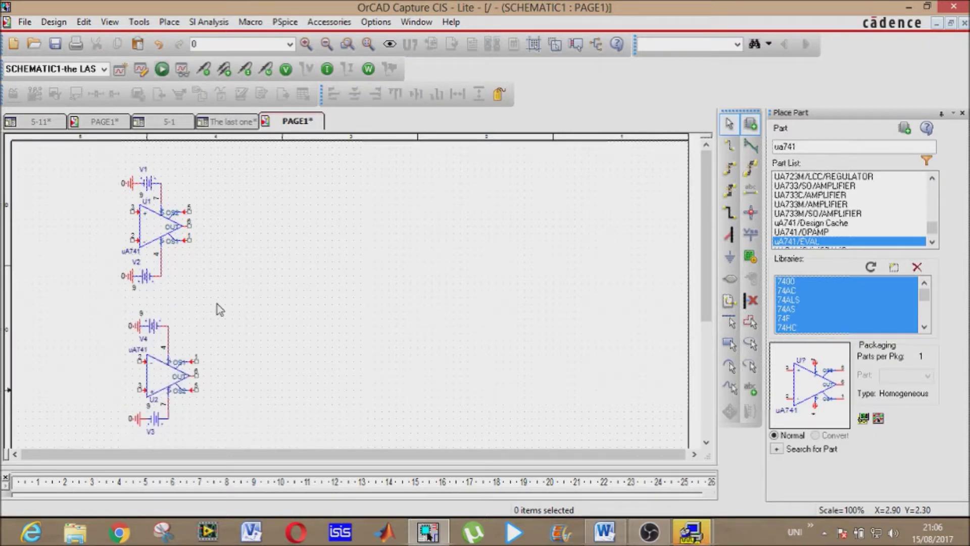
Copy the flipped stage to the right side of the sheet as U3.
left_click_drag(217, 305, 102, 434)
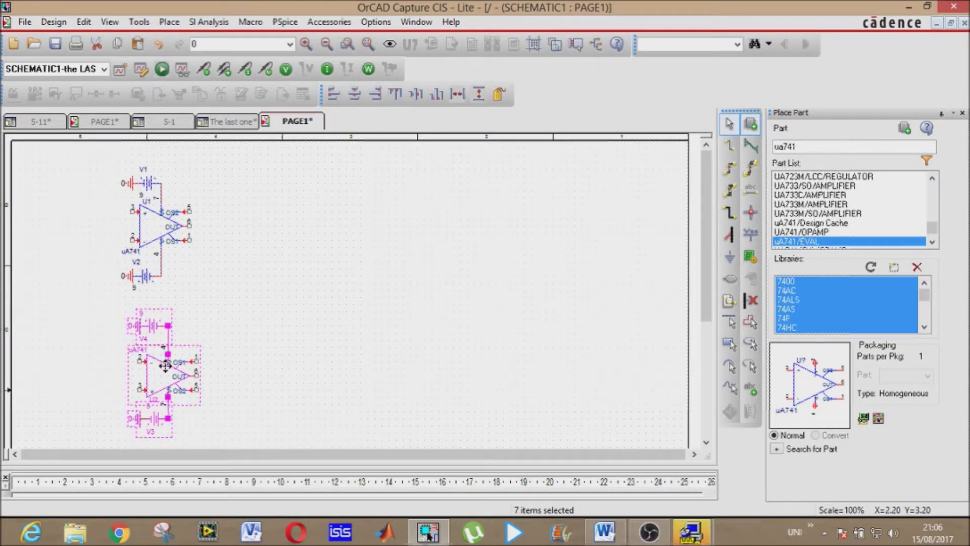
left_click_drag(168, 367, 526, 262)
left_click(671, 322)
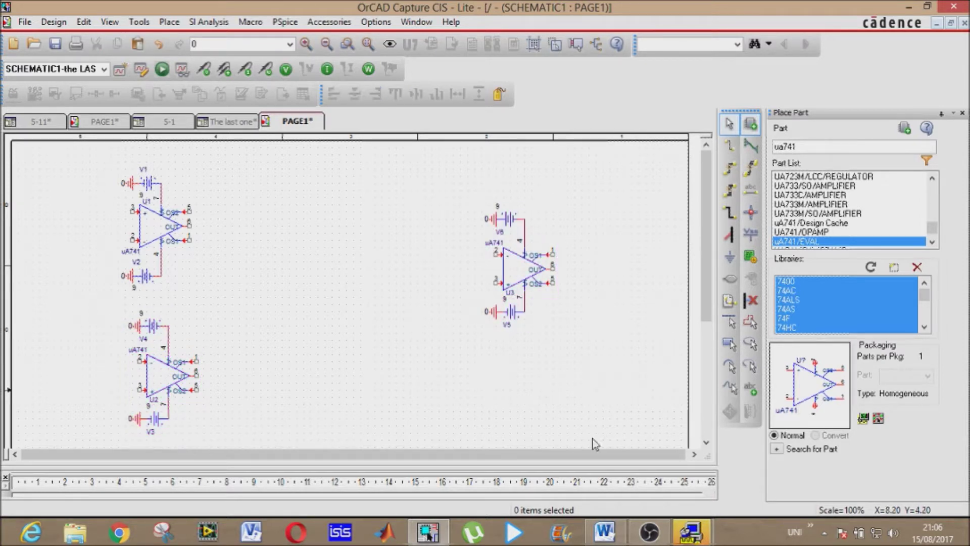
right_click(691, 535)
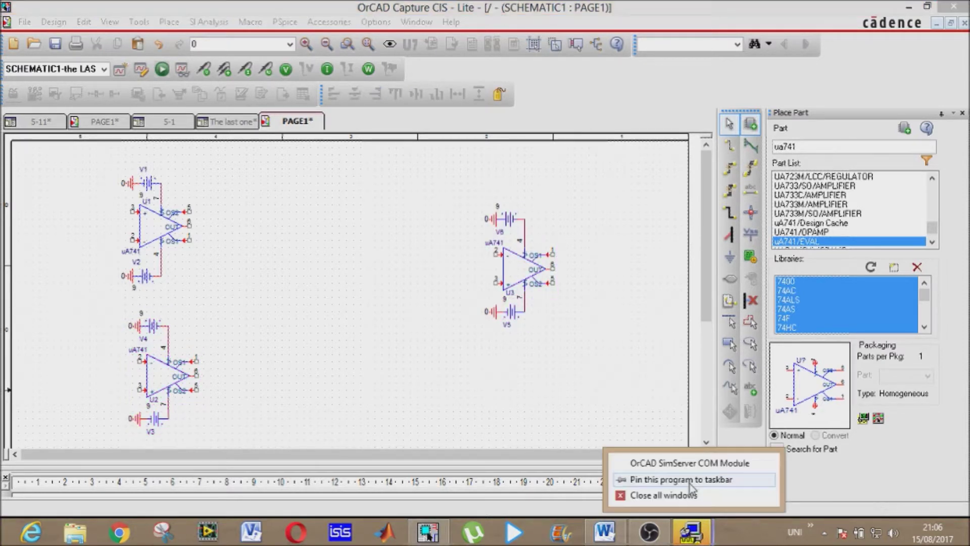
left_click(686, 500)
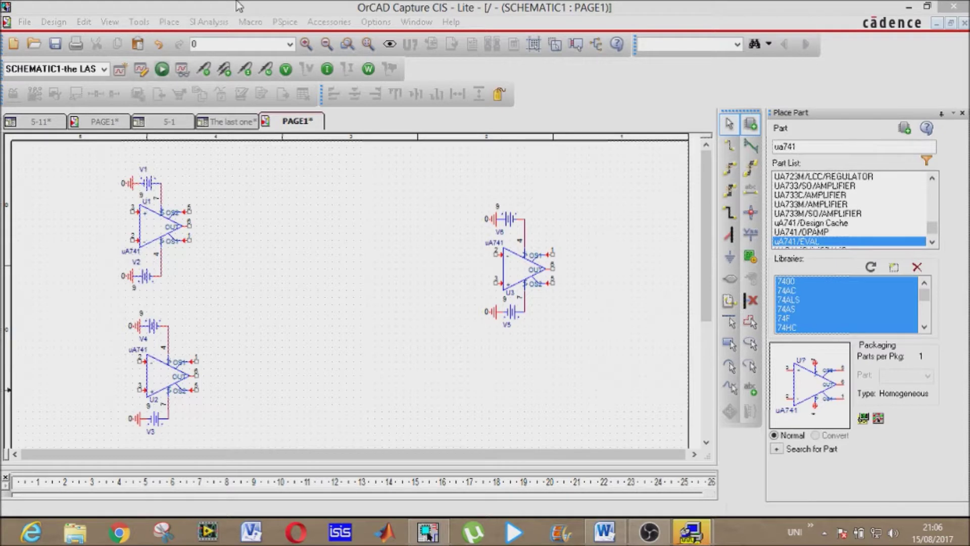
Place a VSIN sine source V7 to the left of U1.
left_click(210, 45)
type("Vsin")
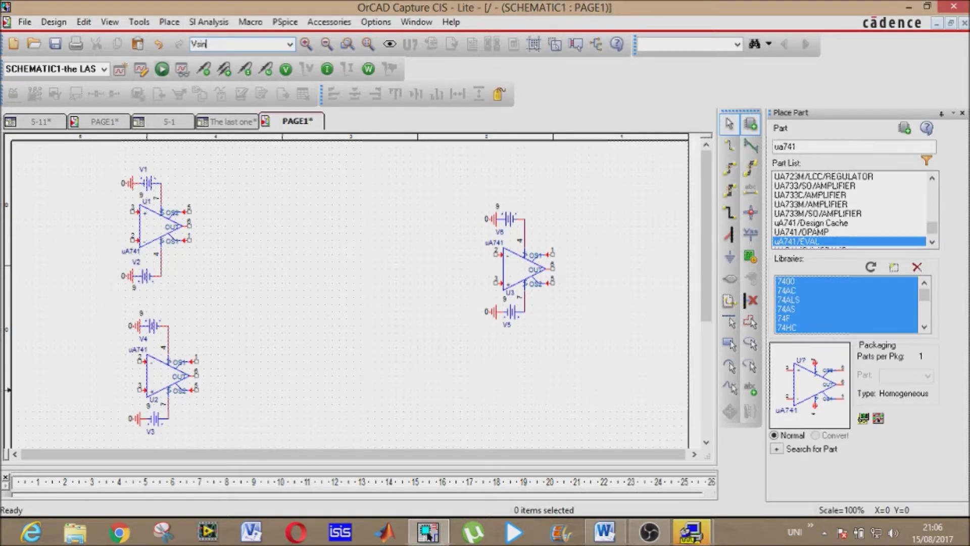
key("Return")
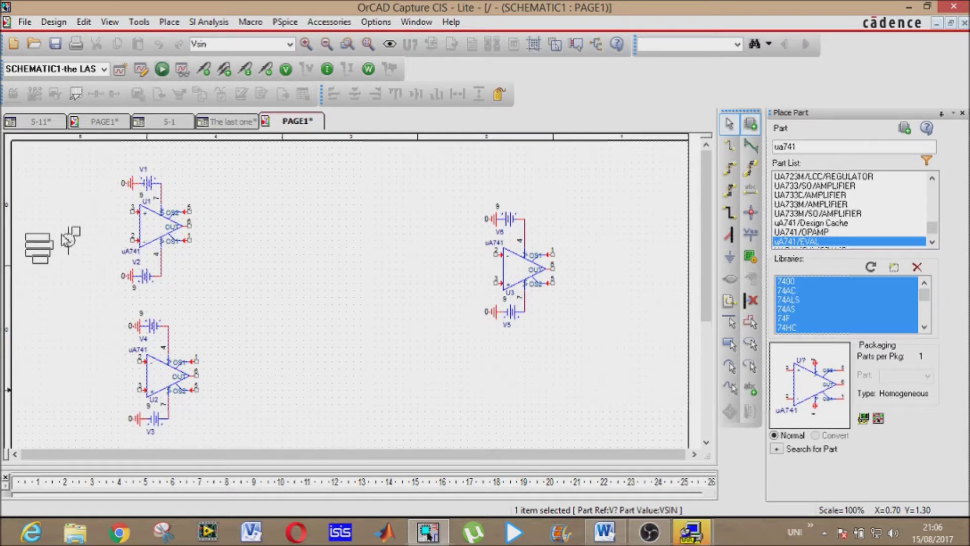
left_click(61, 226)
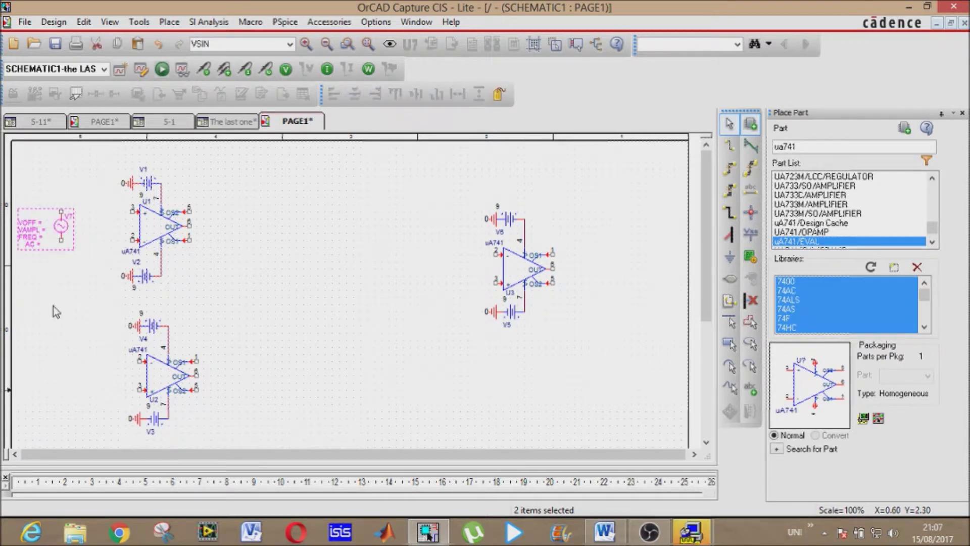
key("Escape")
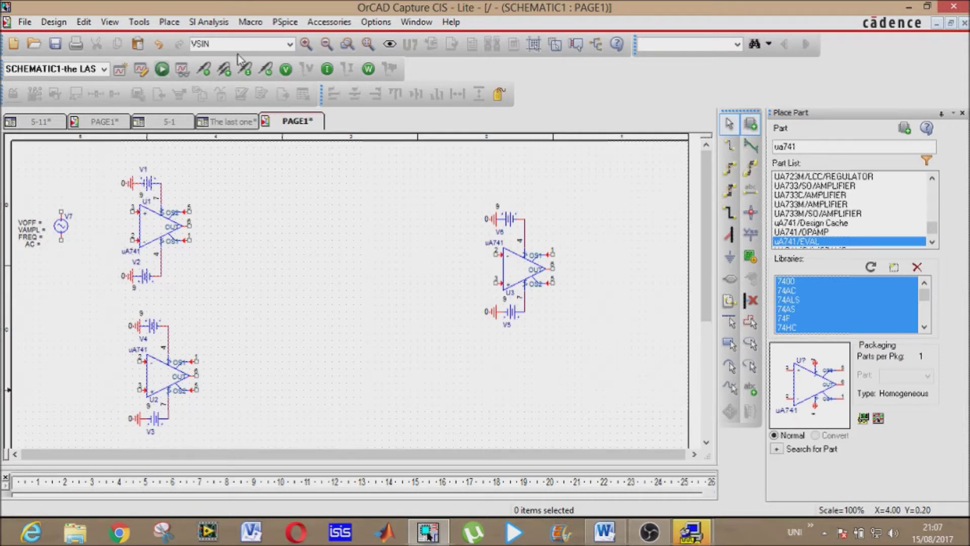
Place three upright 1k resistors R1, R2 and R3 stacked vertically between the stages.
left_click(170, 22)
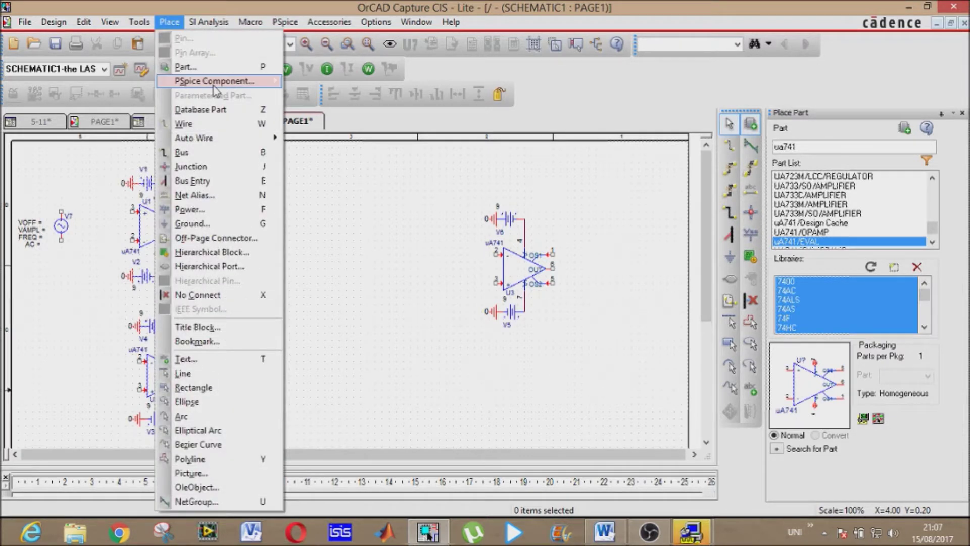
mouse_move(215, 90)
left_click(334, 137)
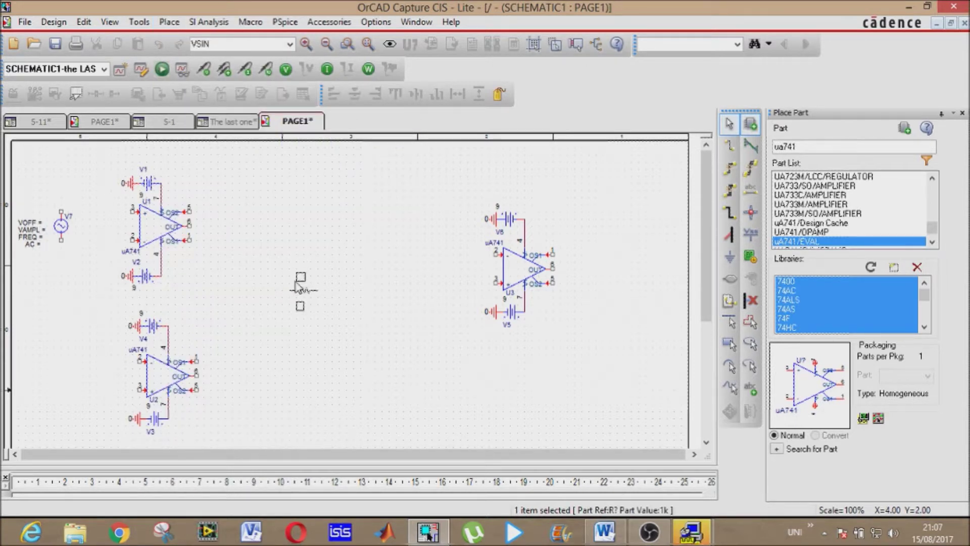
key("r")
left_click(283, 241)
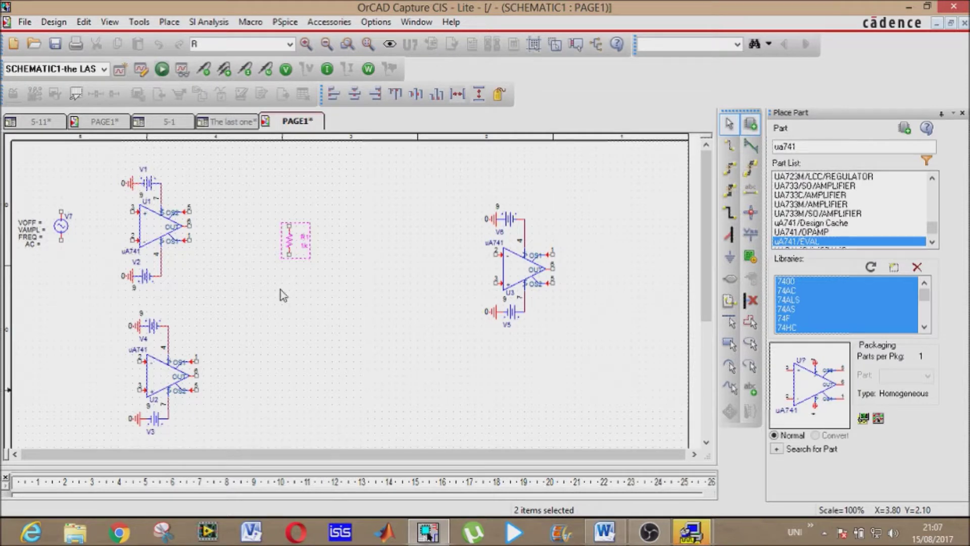
left_click(286, 297)
left_click(286, 346)
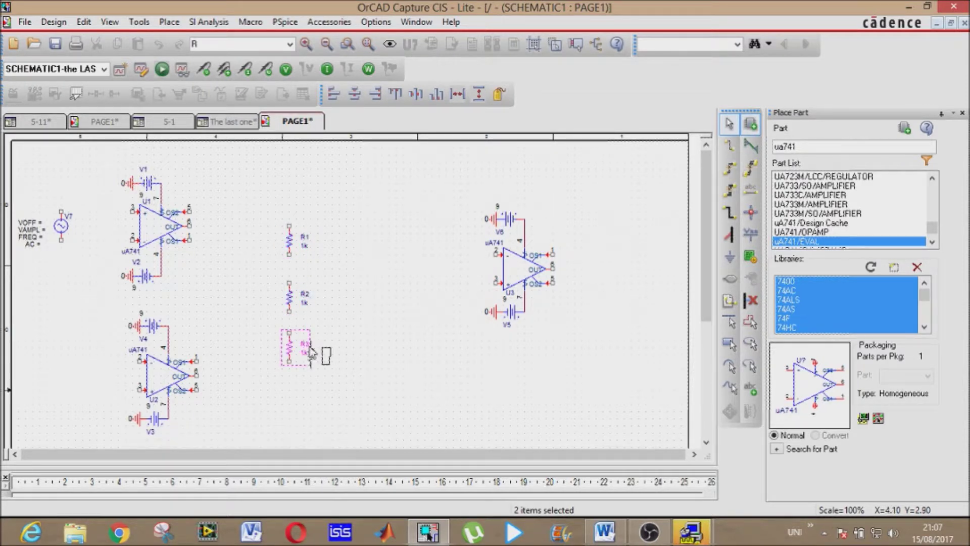
key("Escape")
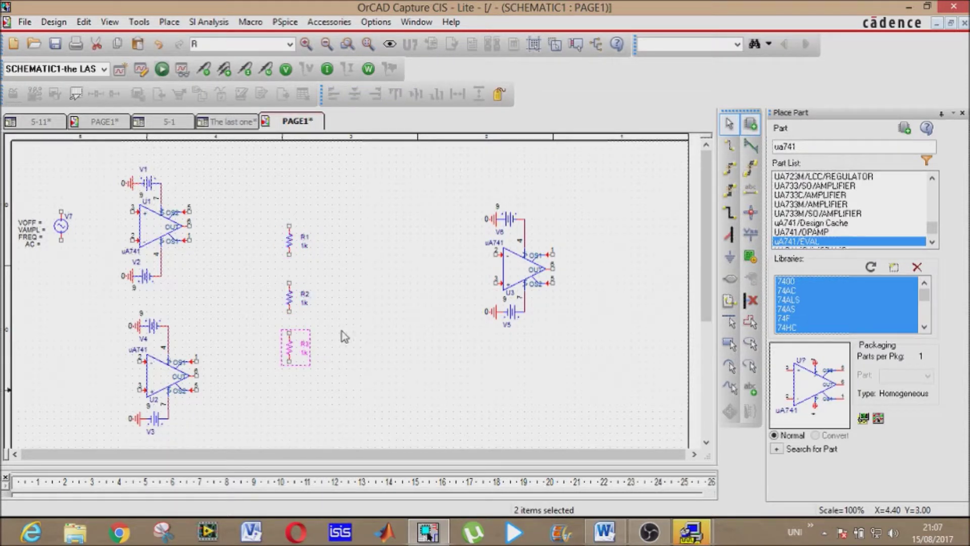
left_click(729, 146)
Wire U1's output down through R1, R2 and R3 to U2's output.
left_click(189, 226)
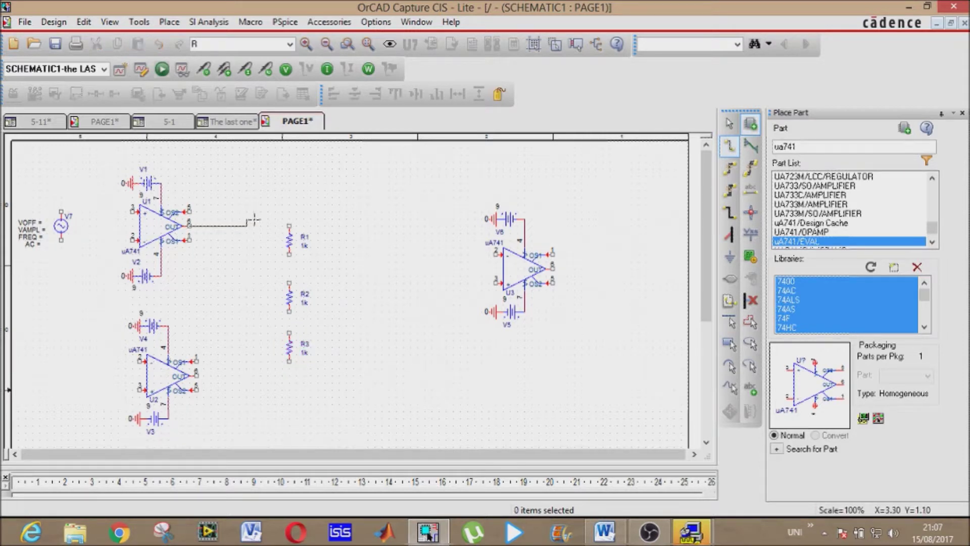
left_click(289, 226)
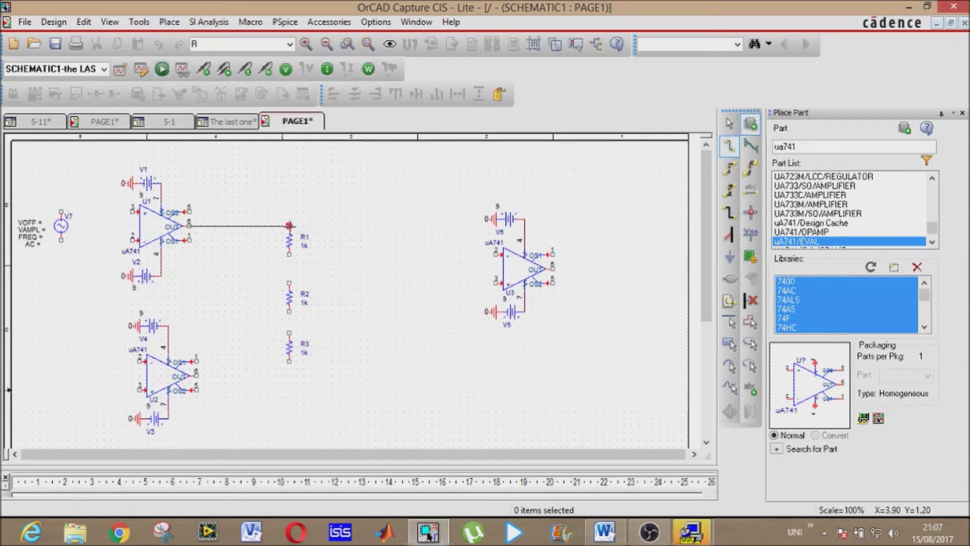
left_click(289, 255)
left_click(289, 283)
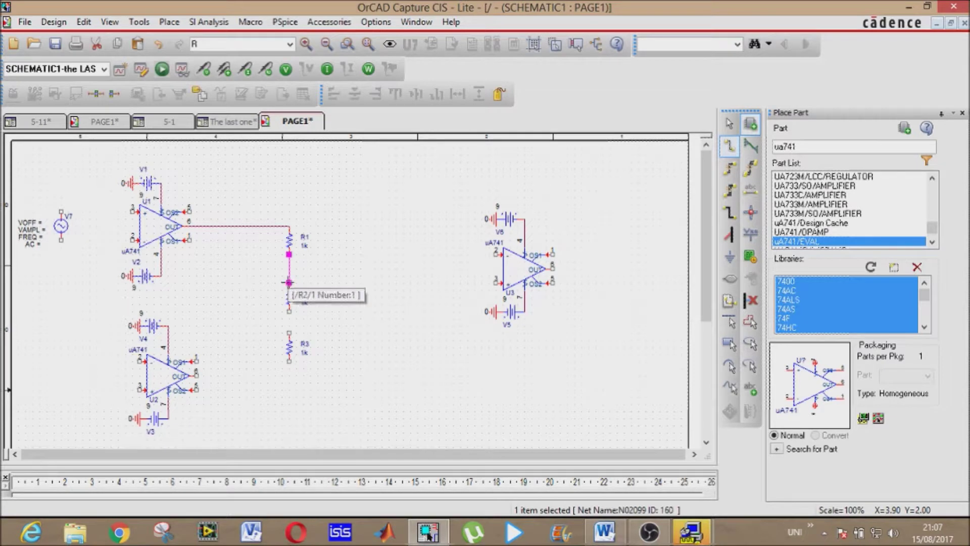
left_click(289, 312)
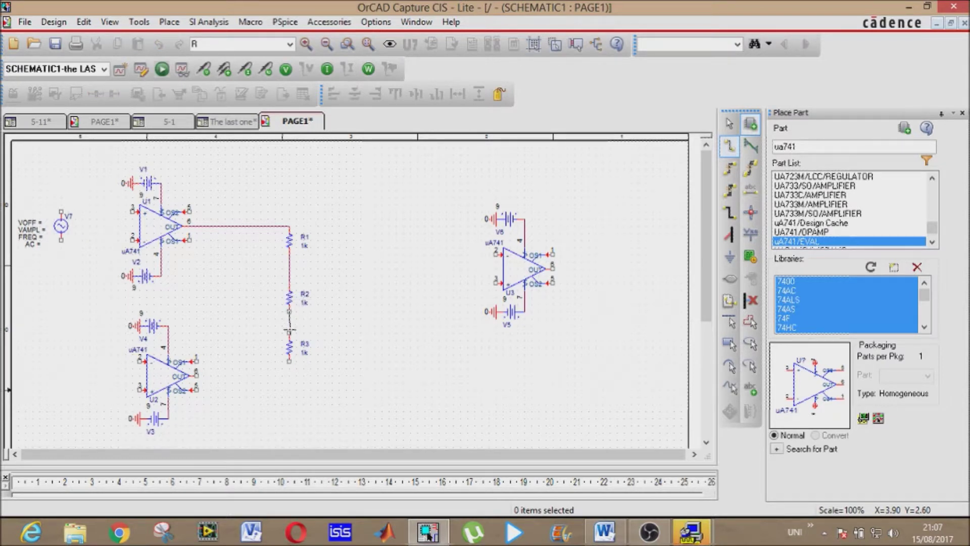
left_click(289, 333)
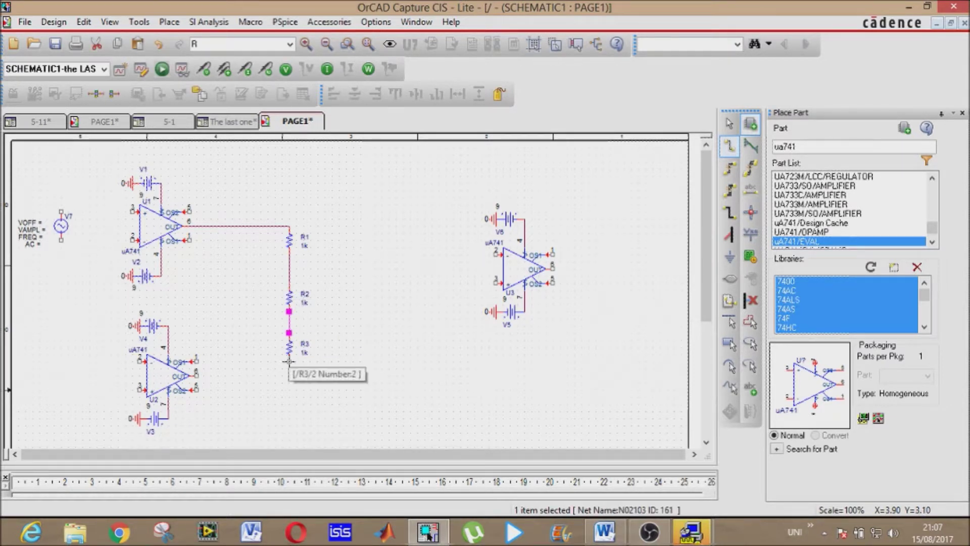
left_click(287, 361)
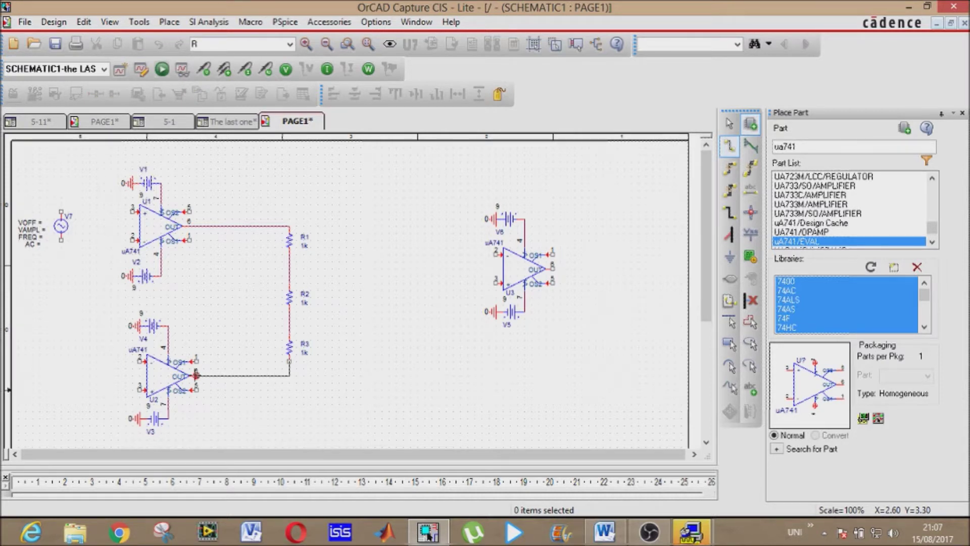
left_click(196, 375)
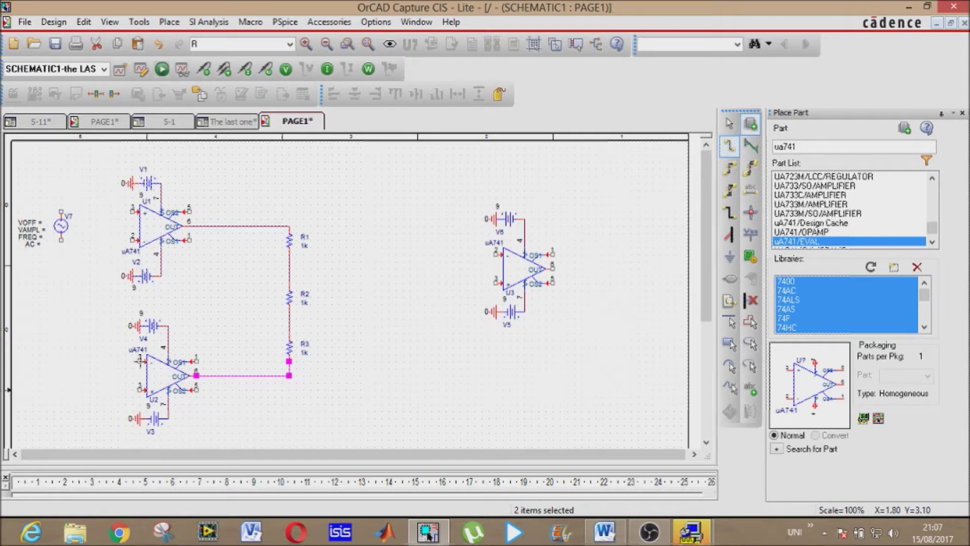
Tie U2 and U1 pin 2 to the R2/R3 and R1/R2 junctions, and connect V7 to U1 pin 3.
left_click(136, 361)
left_click(75, 309)
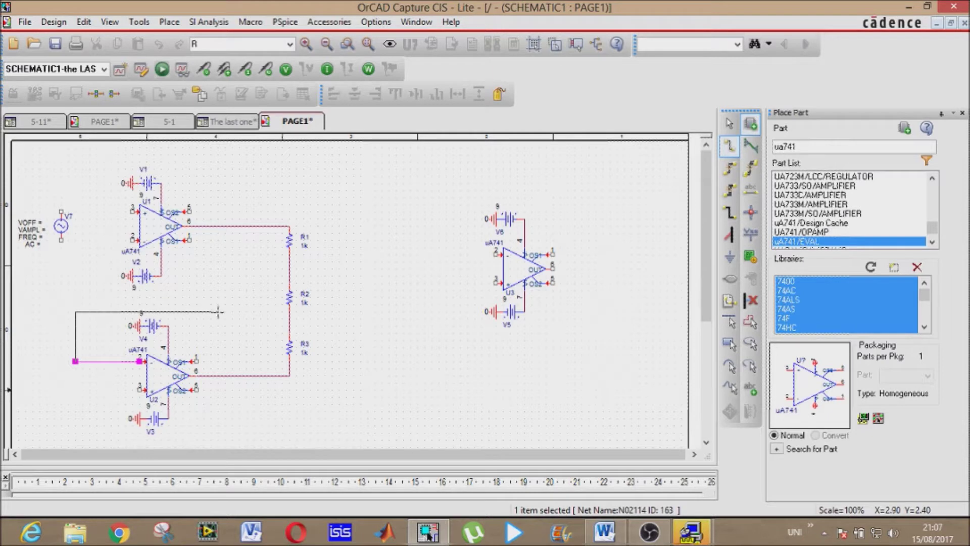
left_click(289, 318)
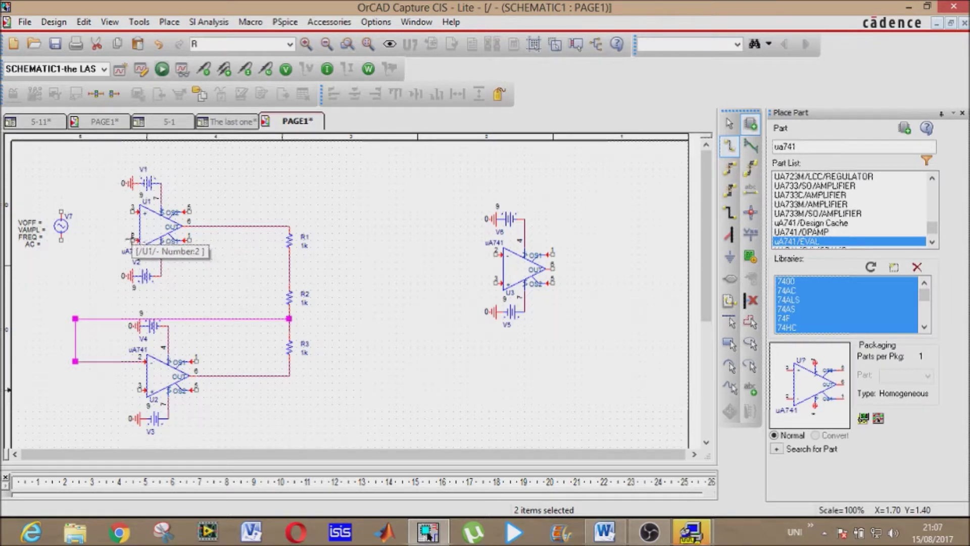
left_click(133, 241)
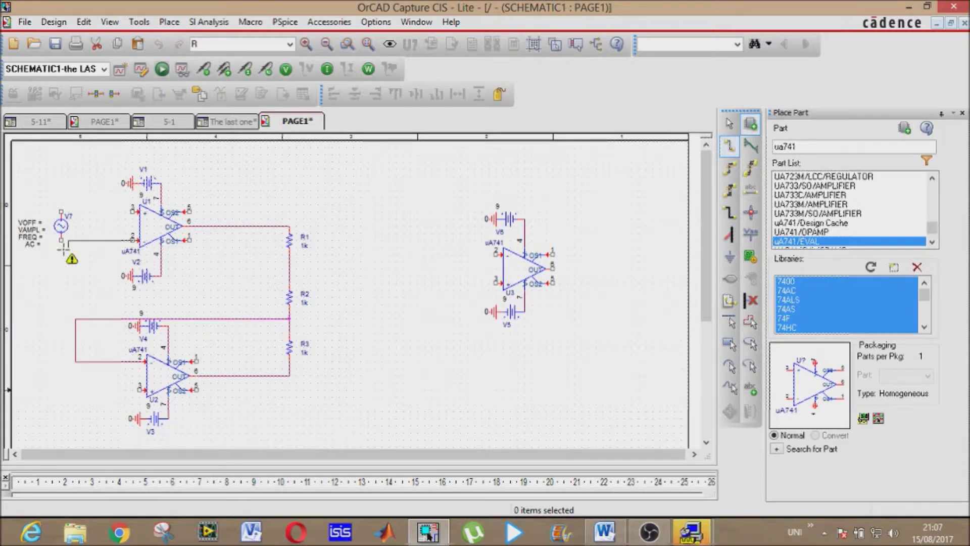
left_click(112, 294)
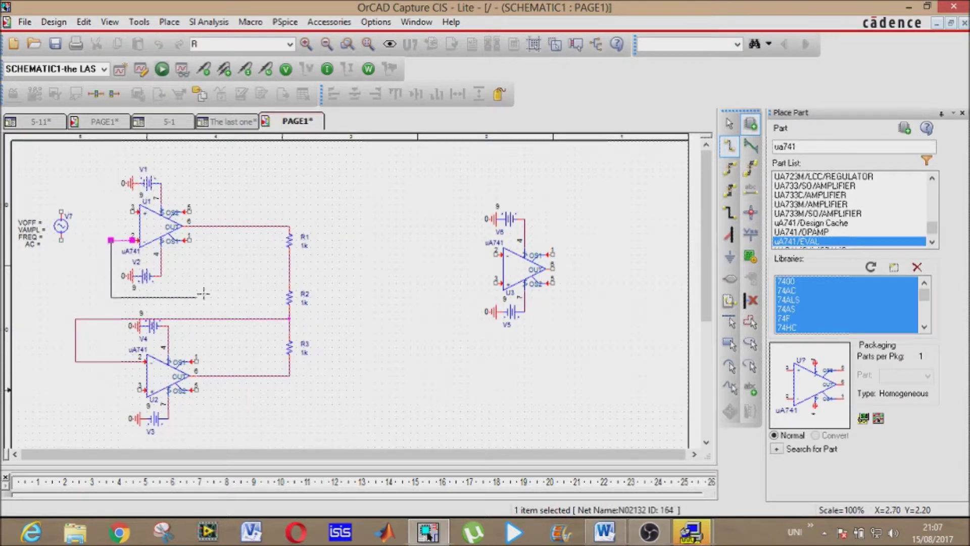
left_click(232, 290)
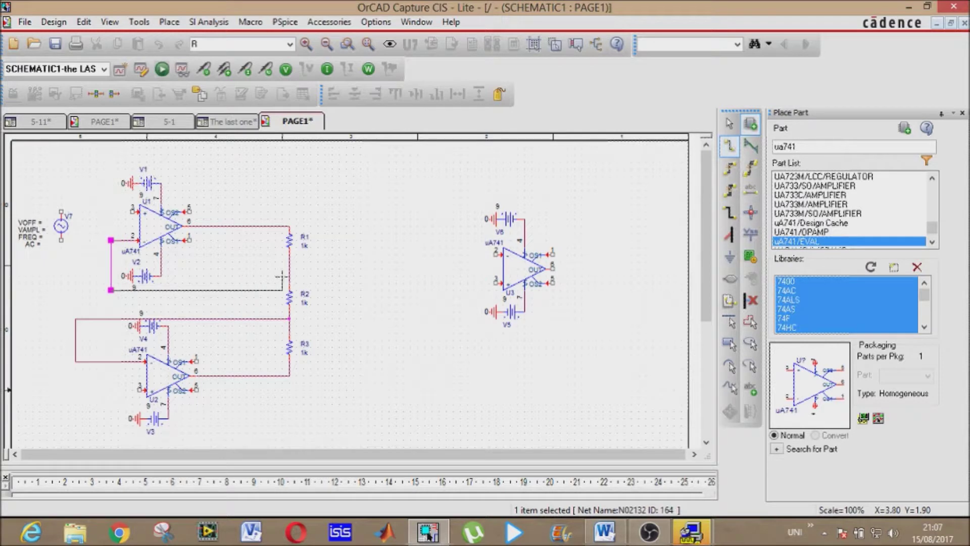
left_click(254, 290)
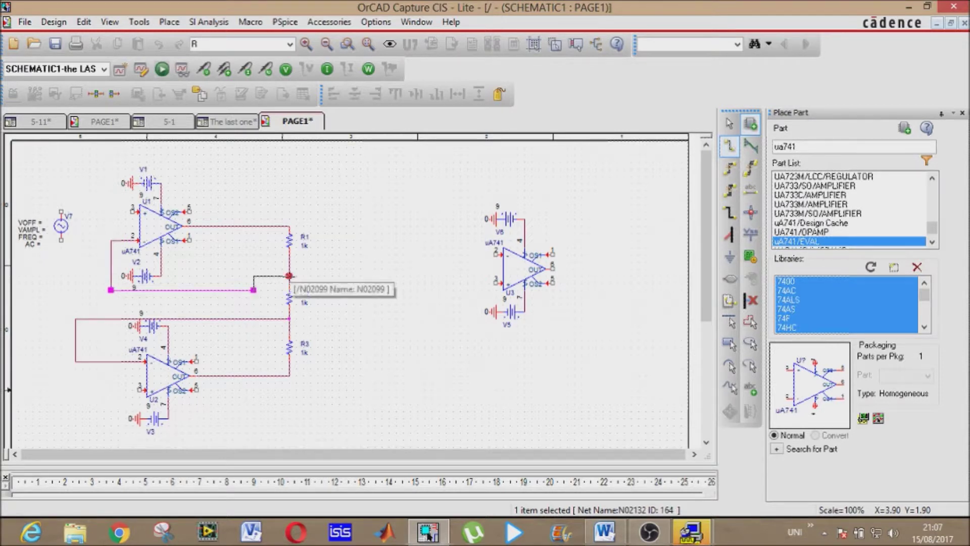
left_click(289, 276)
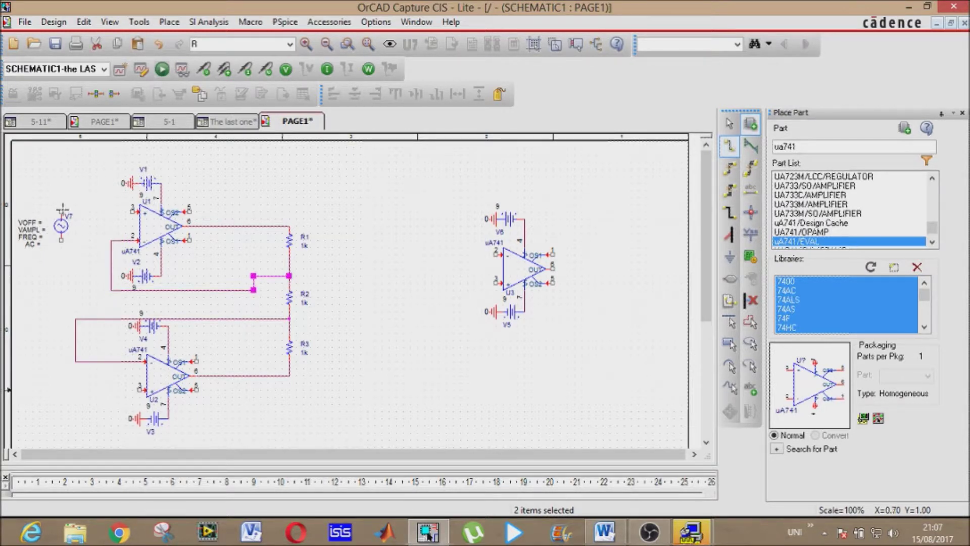
left_click(61, 211)
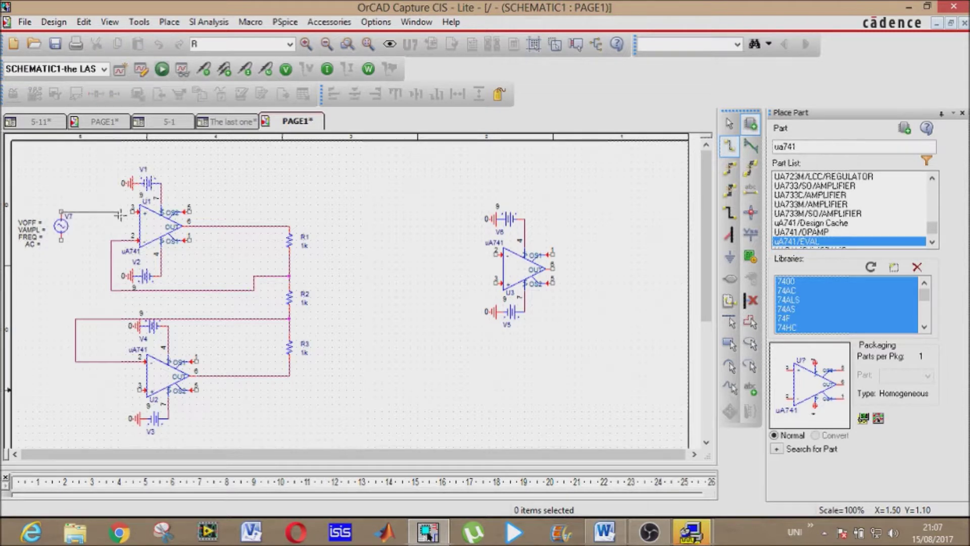
left_click(132, 211)
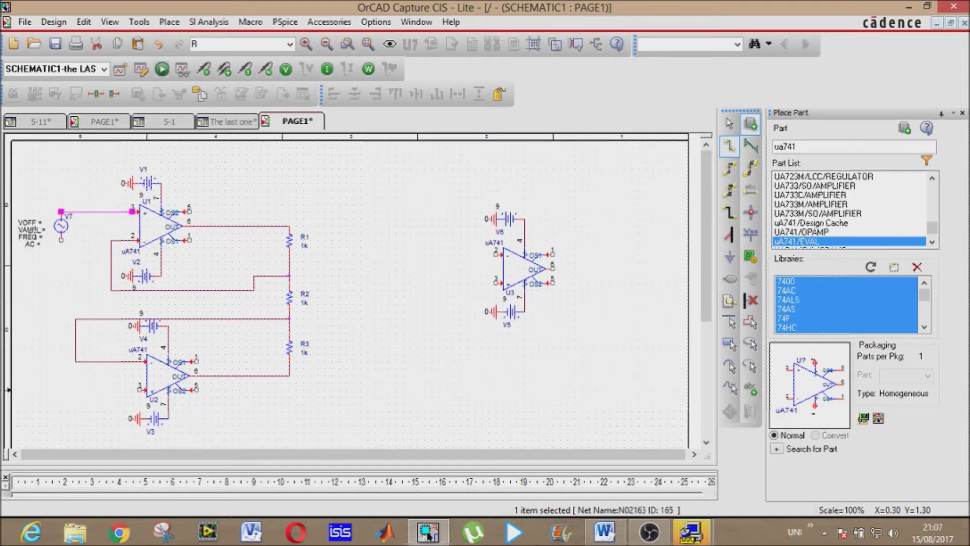
Place 1k resistors R4 and R5 left of U3 and R6 at the upper right.
key("Escape")
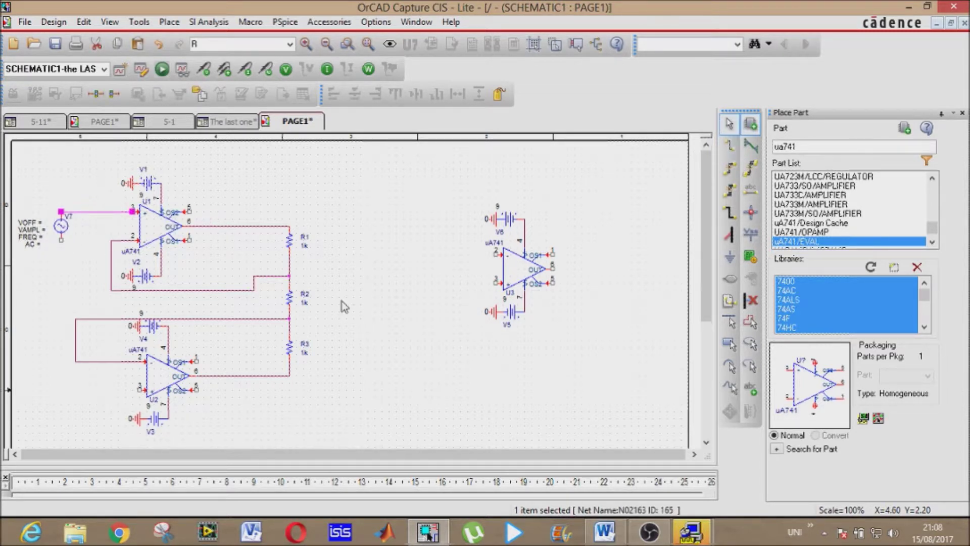
left_click(340, 299)
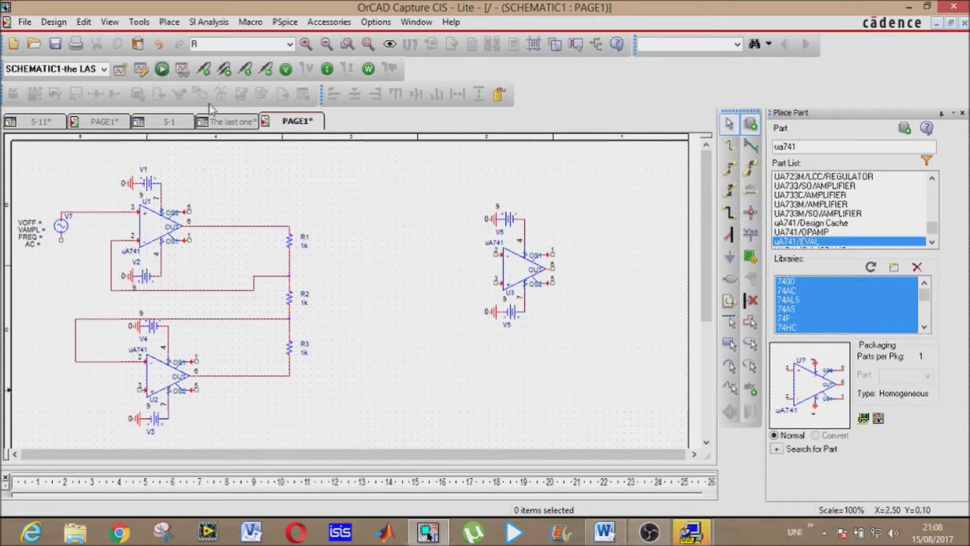
left_click(216, 44)
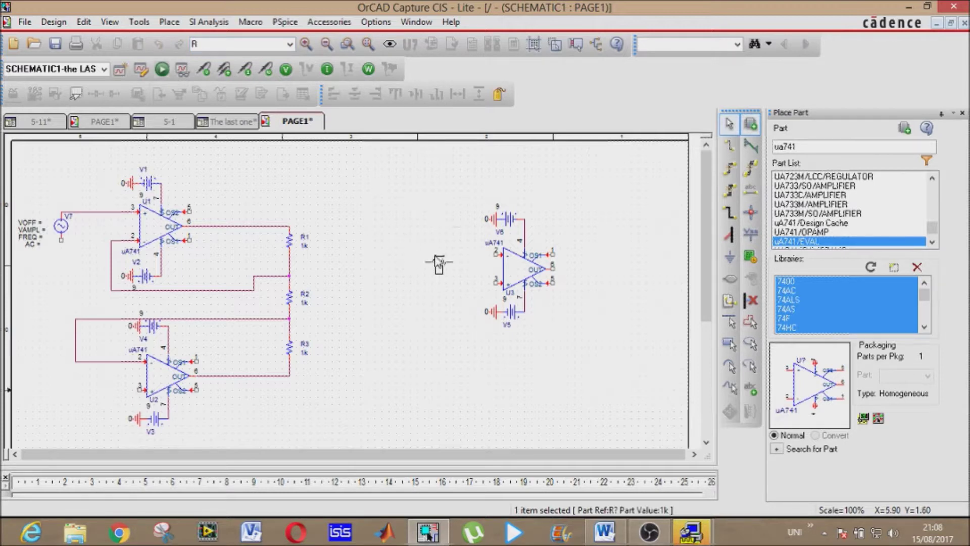
left_click(404, 253)
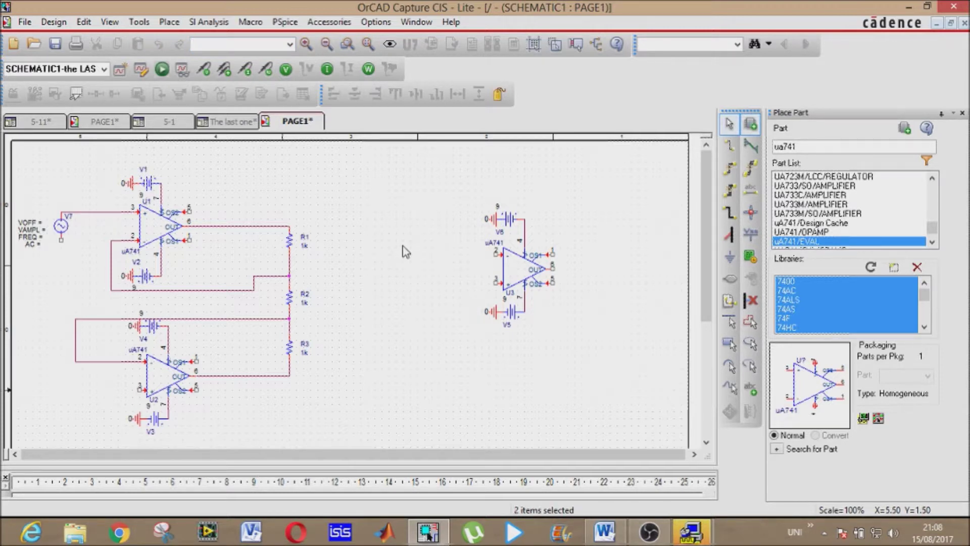
left_click(406, 301)
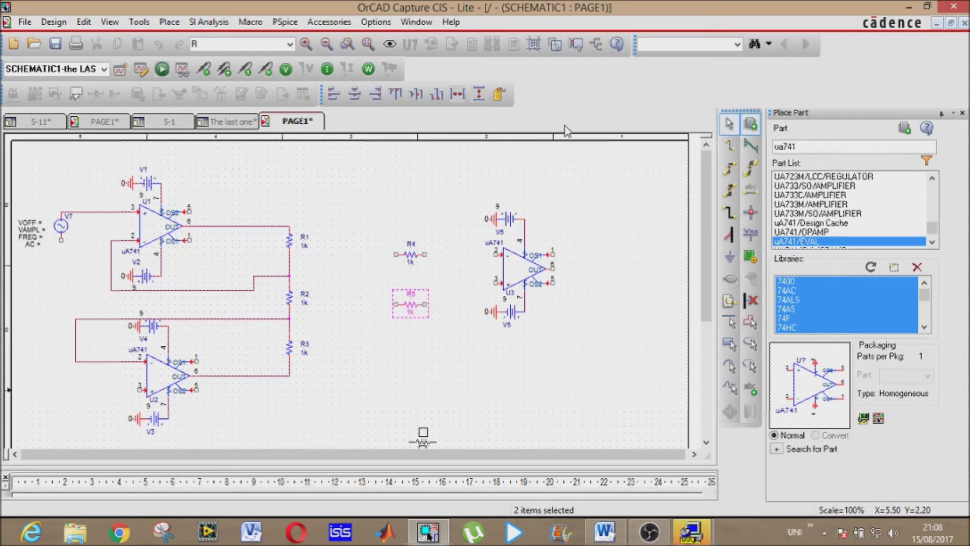
left_click(602, 183)
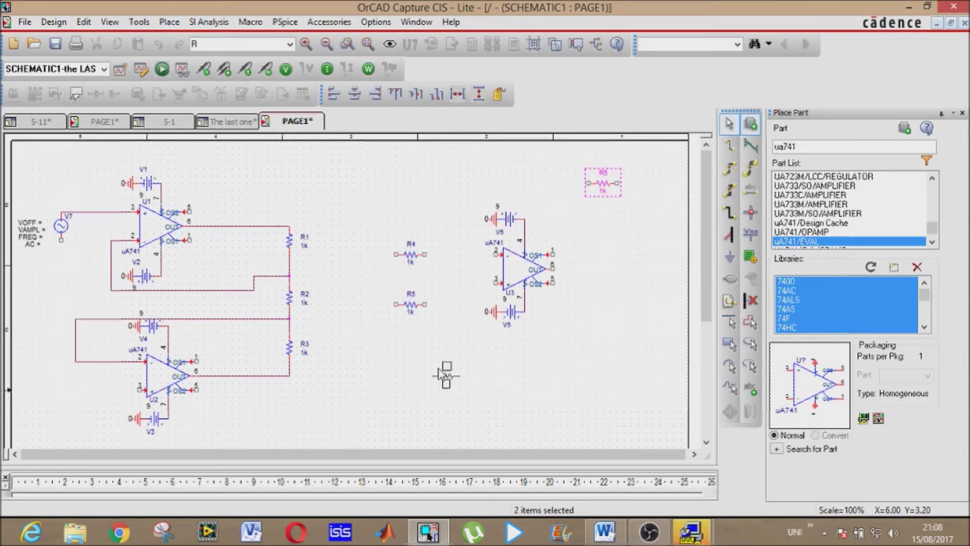
Place R7 vertically below R5, then wire U1's output node to R4's left pin.
key("r")
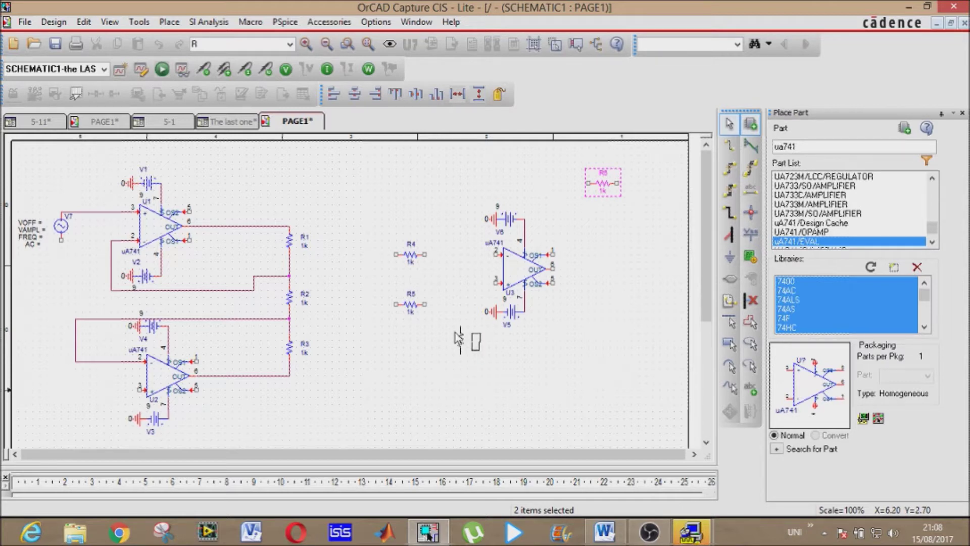
left_click(458, 338)
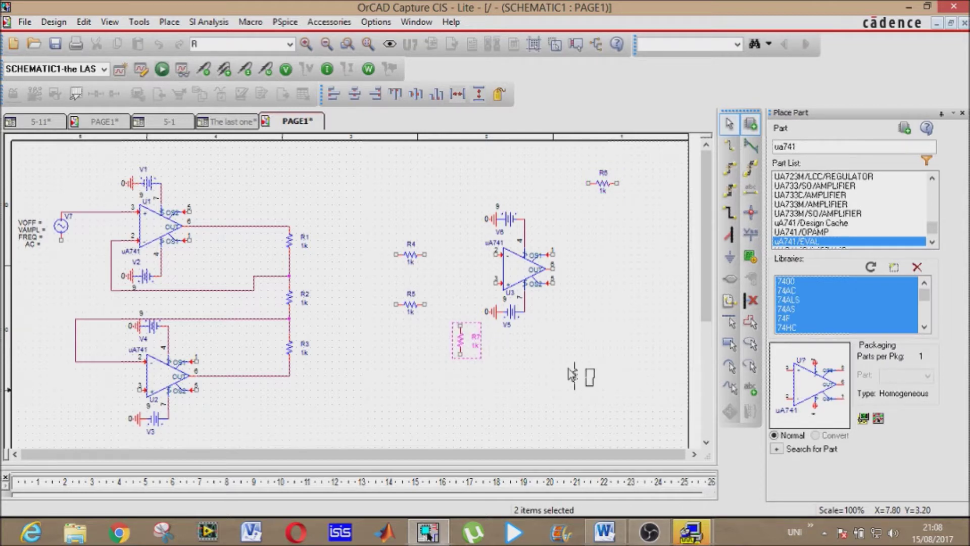
key("Escape")
left_click(571, 373)
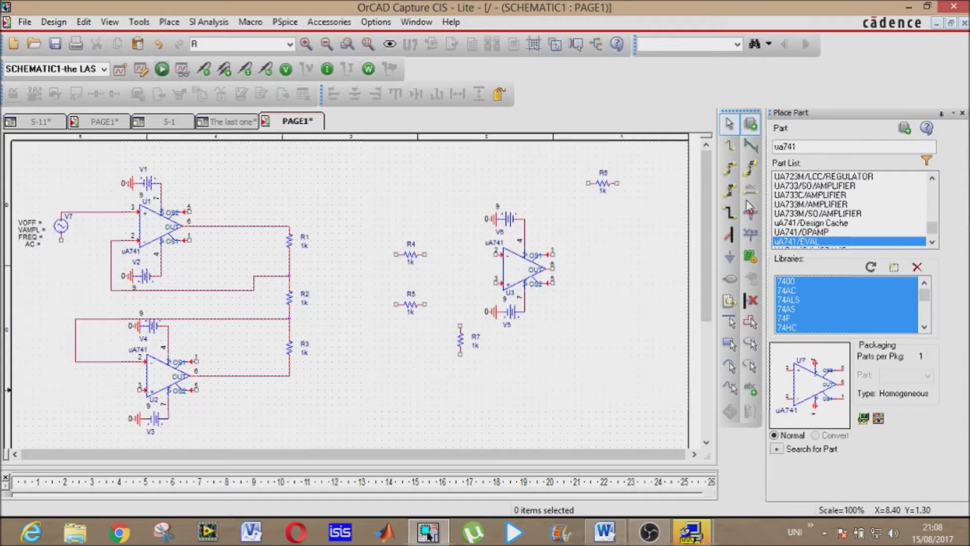
left_click(730, 146)
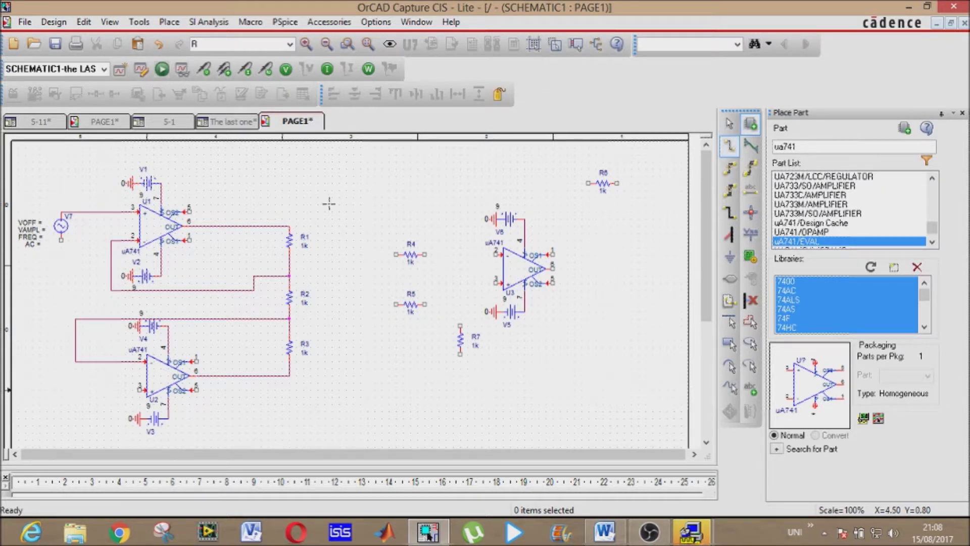
left_click_drag(288, 225, 393, 254)
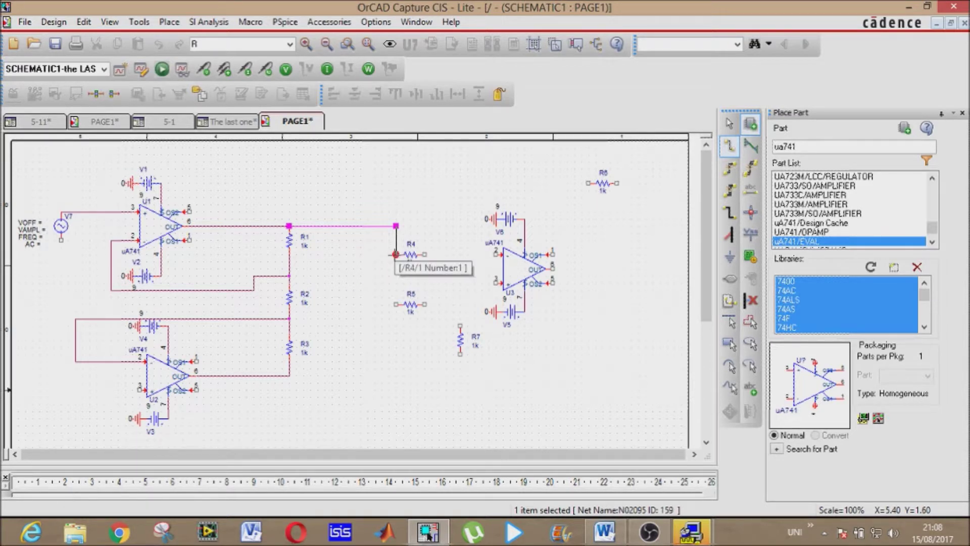
Wire R4 to U3 pin 2, R3's bottom to R5, and R5 to U3 pin 3.
left_click(425, 254)
left_click(495, 255)
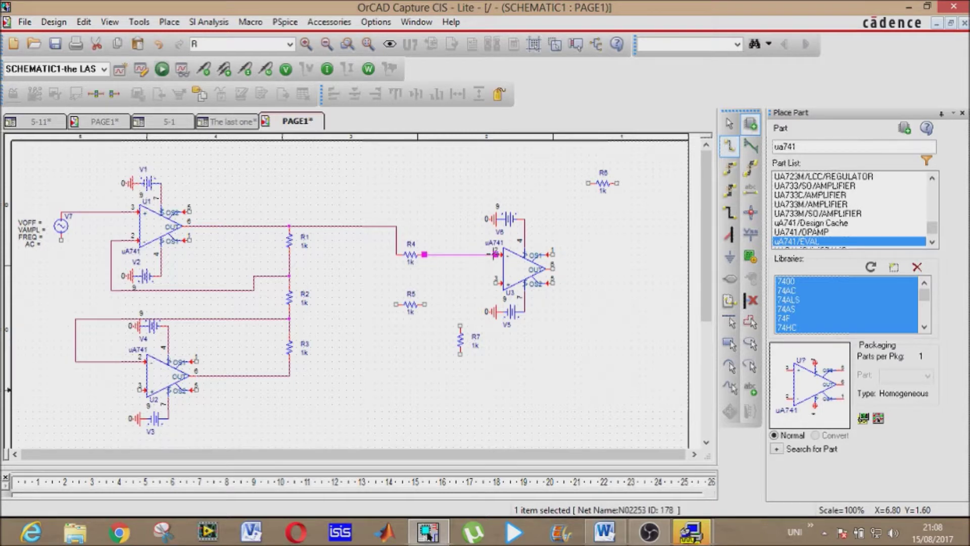
left_click(287, 376)
left_click(395, 304)
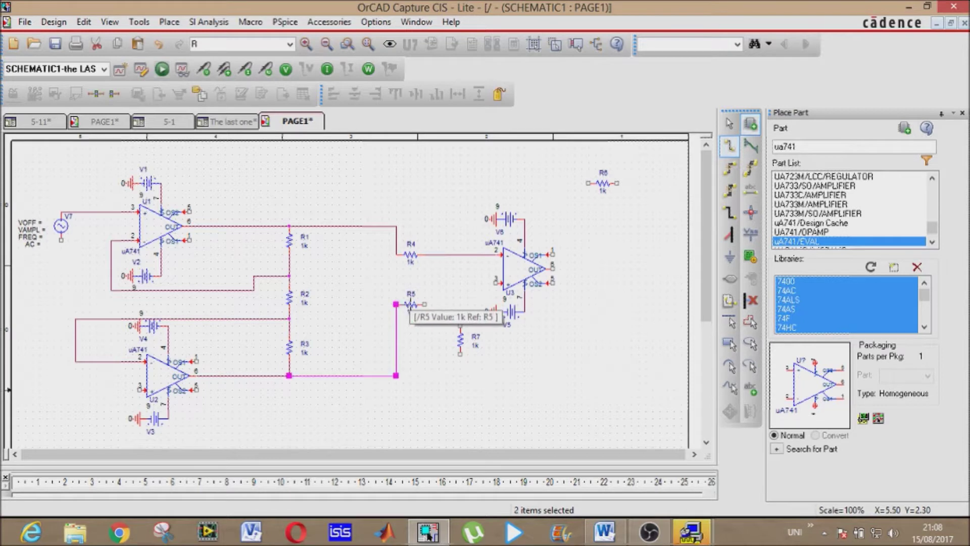
left_click(424, 304)
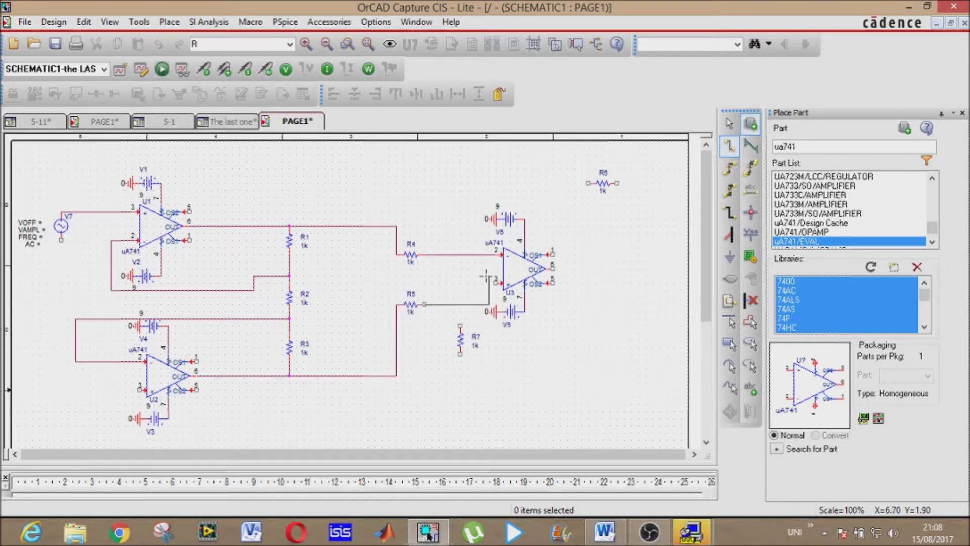
left_click(467, 304)
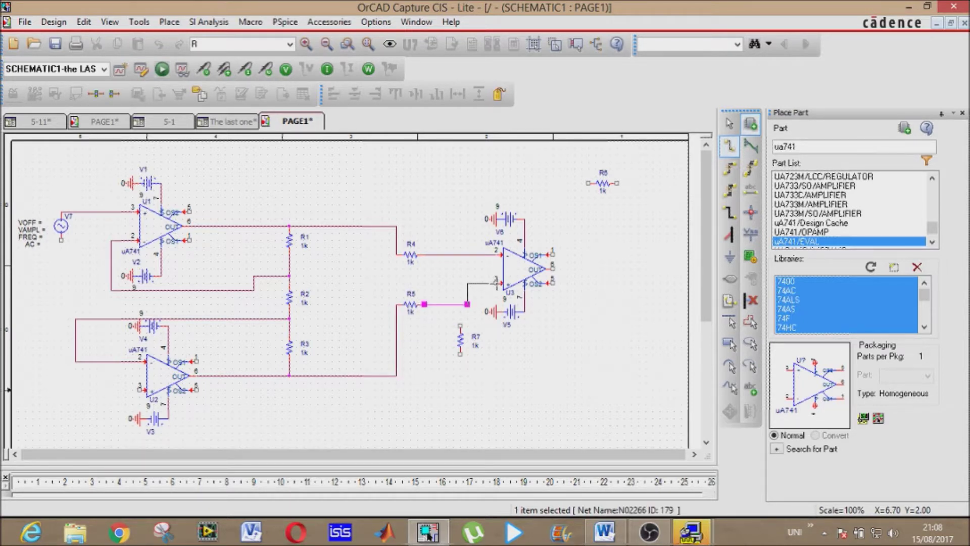
left_click(496, 283)
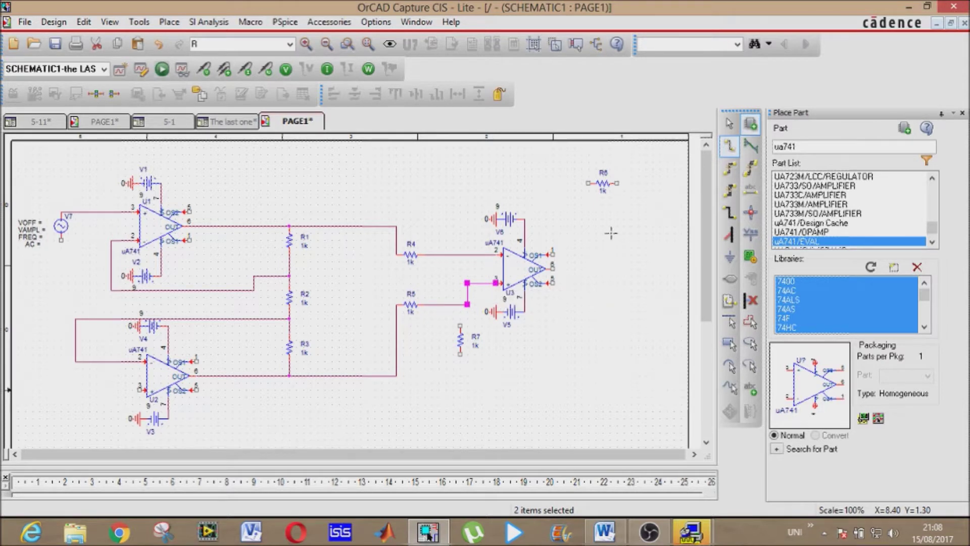
Route a feedback path from U3's inverting-input line through R6 to U3's output.
left_click(453, 254)
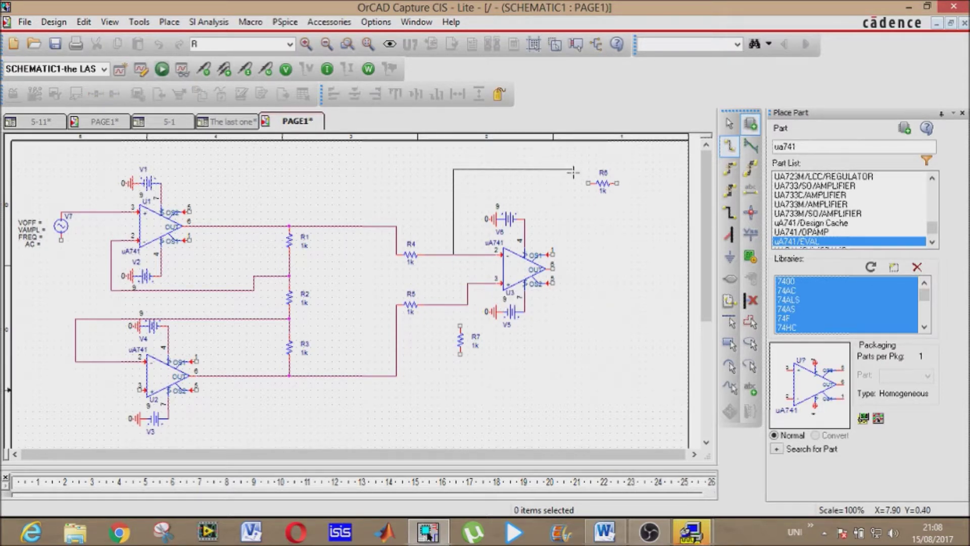
left_click(588, 183)
left_click(589, 182)
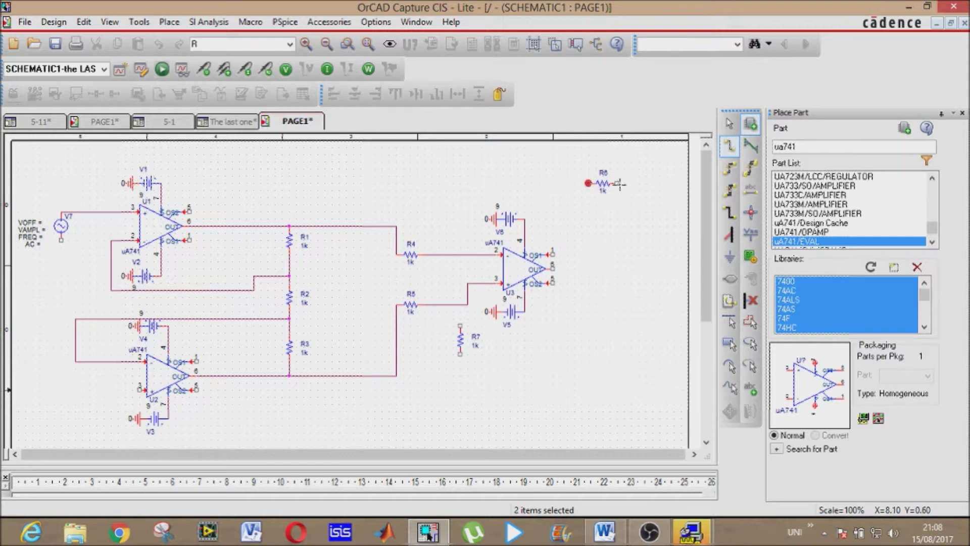
left_click(616, 183)
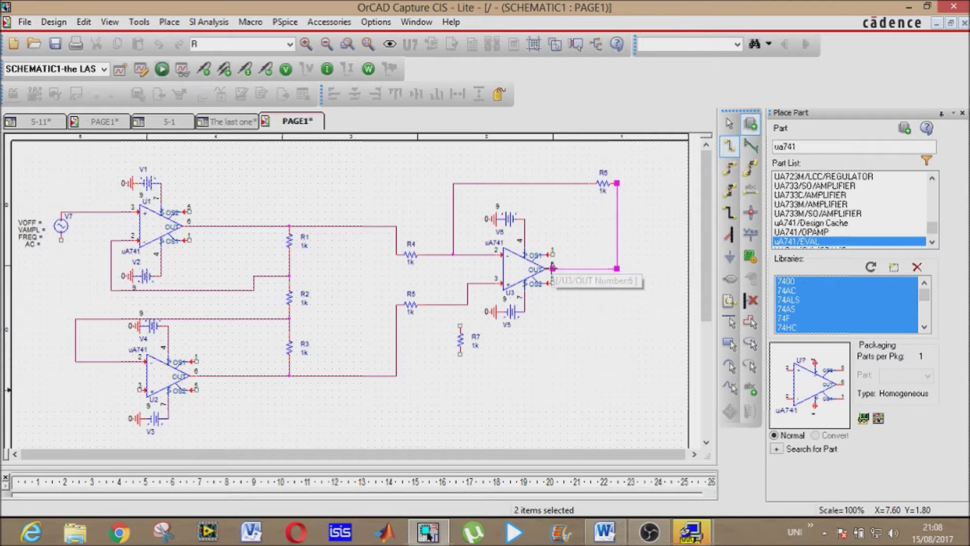
left_click(553, 268)
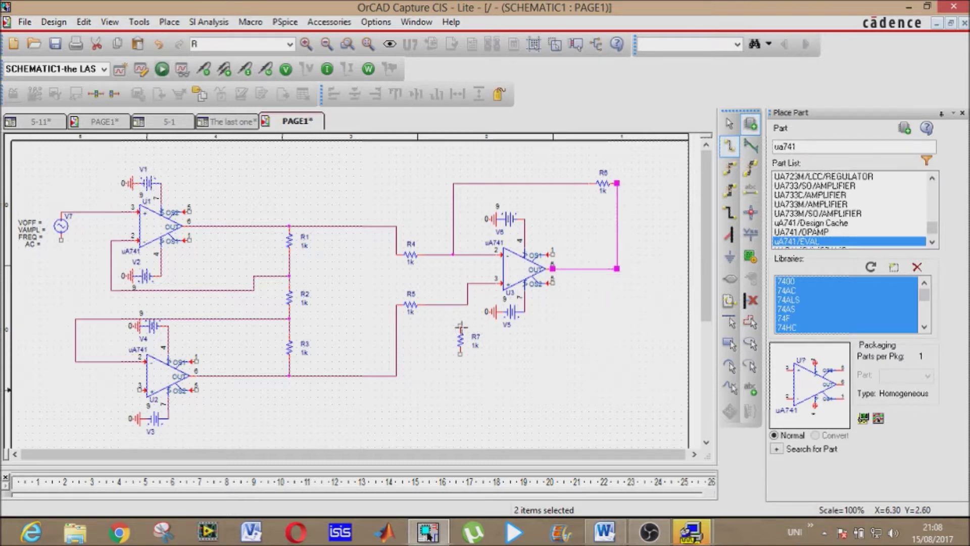
Connect R7's top to the R5–U3 wire and paste copies of V3's ground under R7 and V7.
left_click_drag(461, 327, 459, 304)
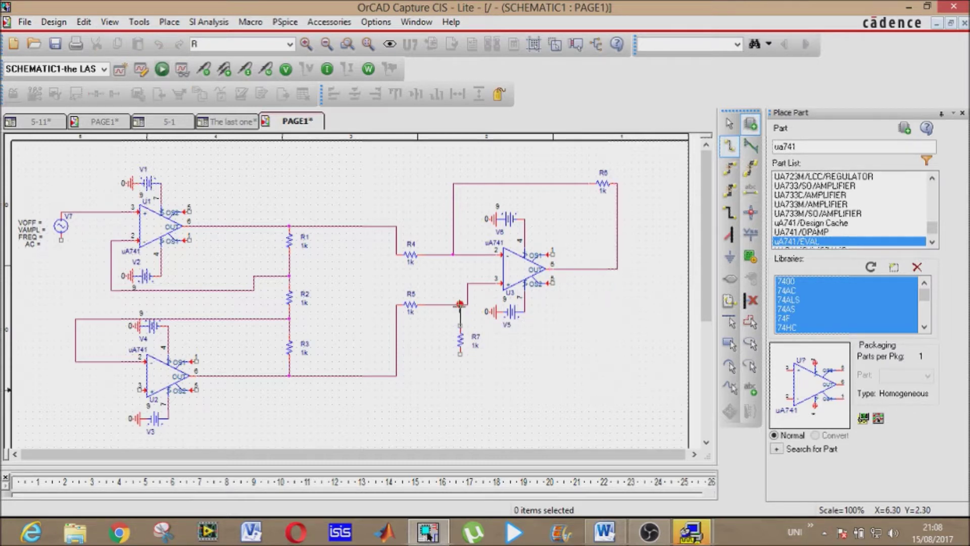
key("Escape")
left_click(215, 381)
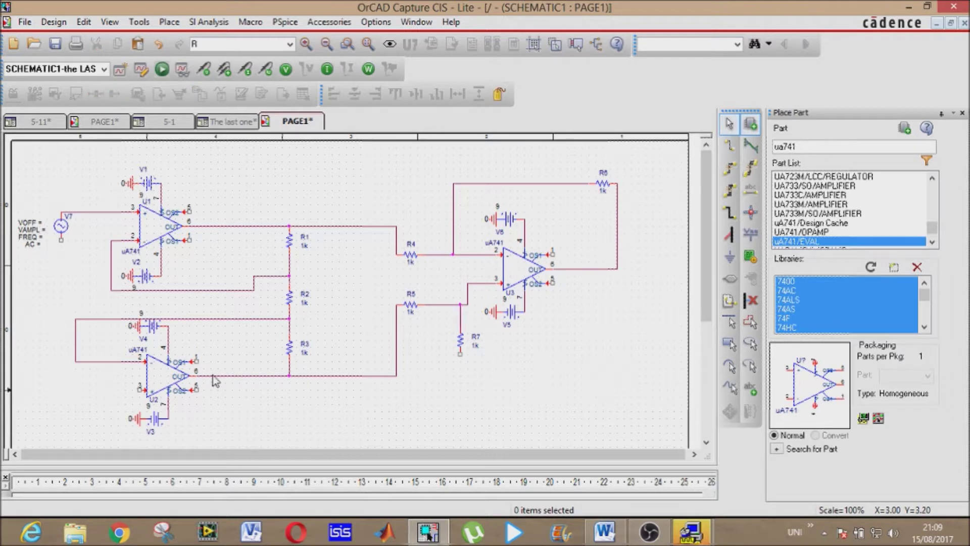
left_click(133, 419)
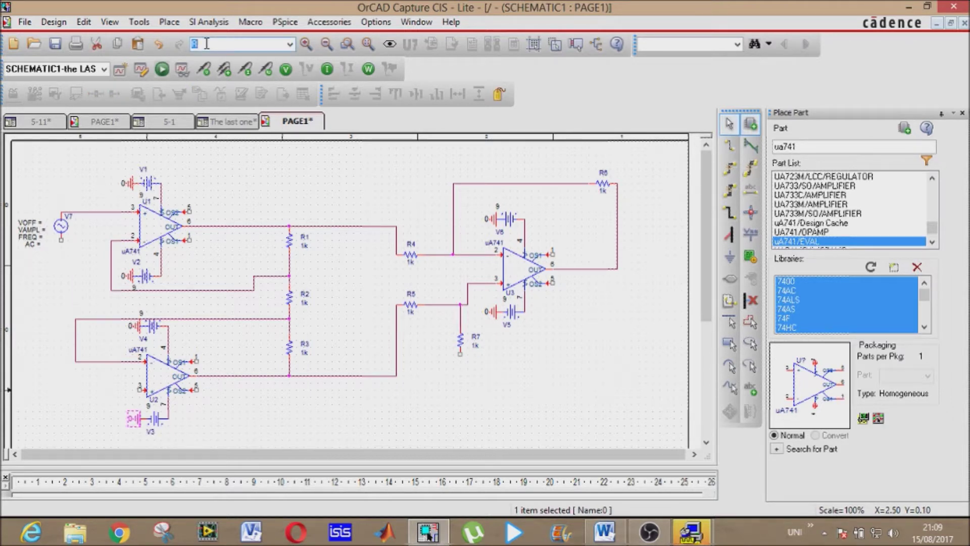
left_click(138, 43)
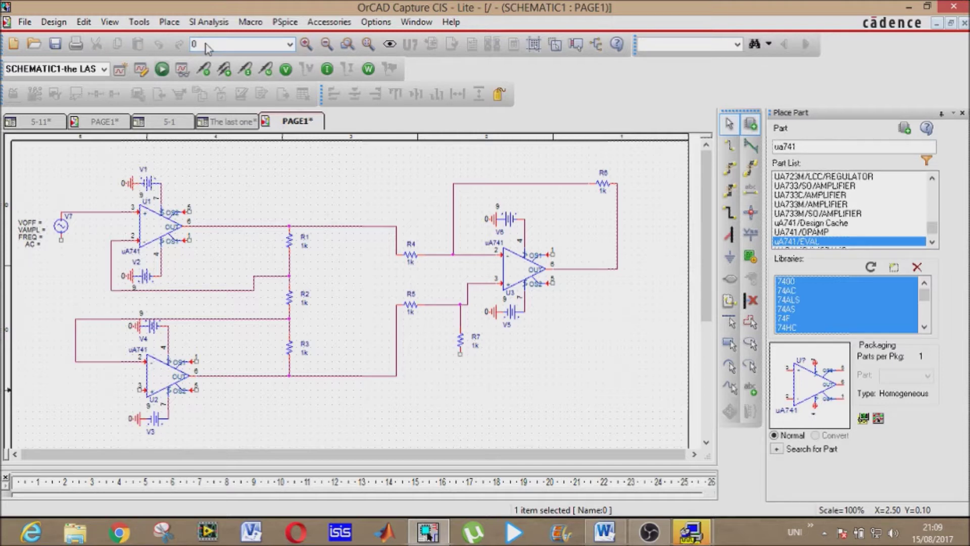
left_click(458, 361)
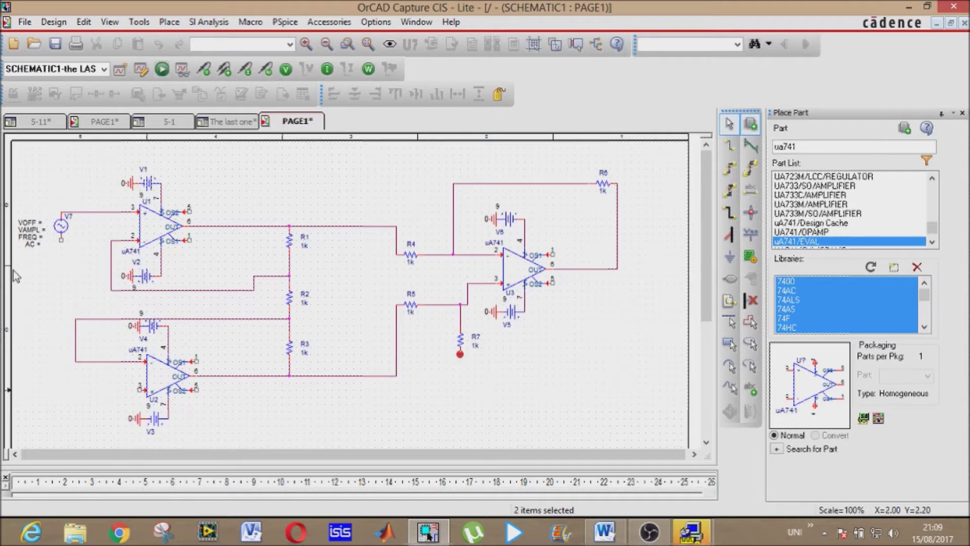
left_click(61, 249)
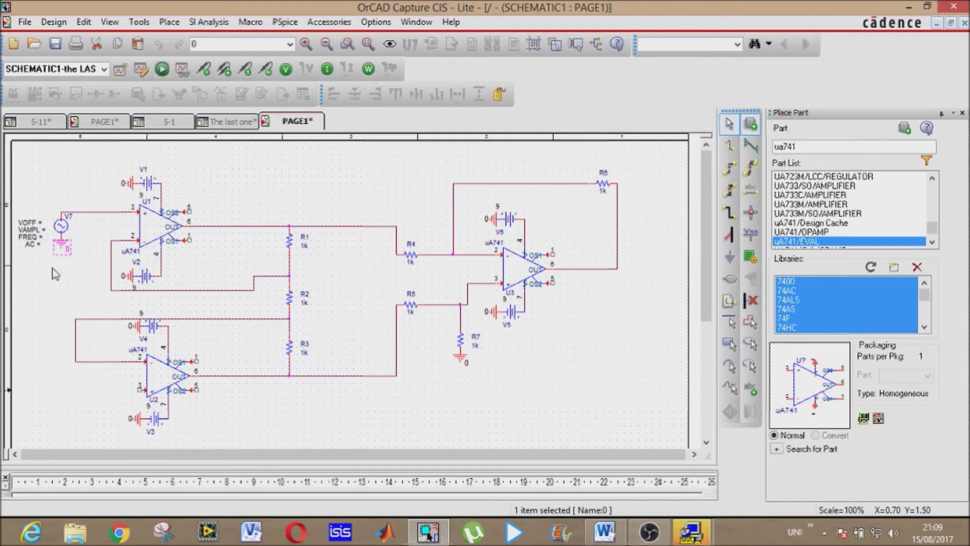
key("Escape")
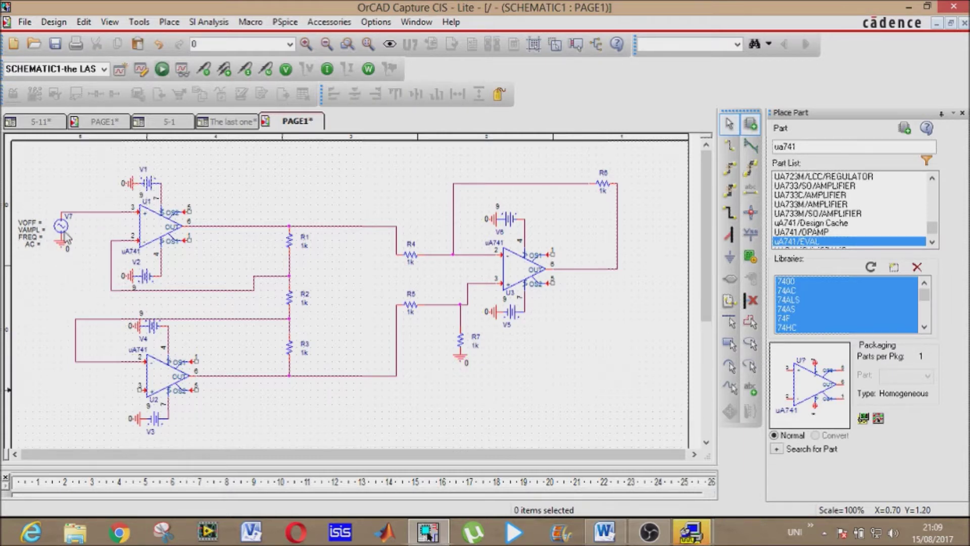
Give V7 a FREQ of 100 and a VAMPL of 10m, leaving VOFF at 0.
double_click(40, 222)
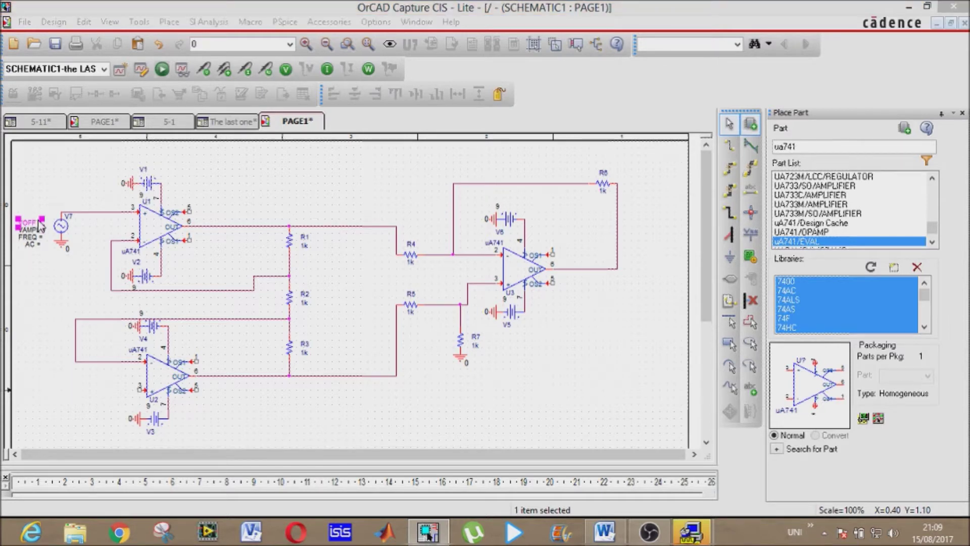
key("Return")
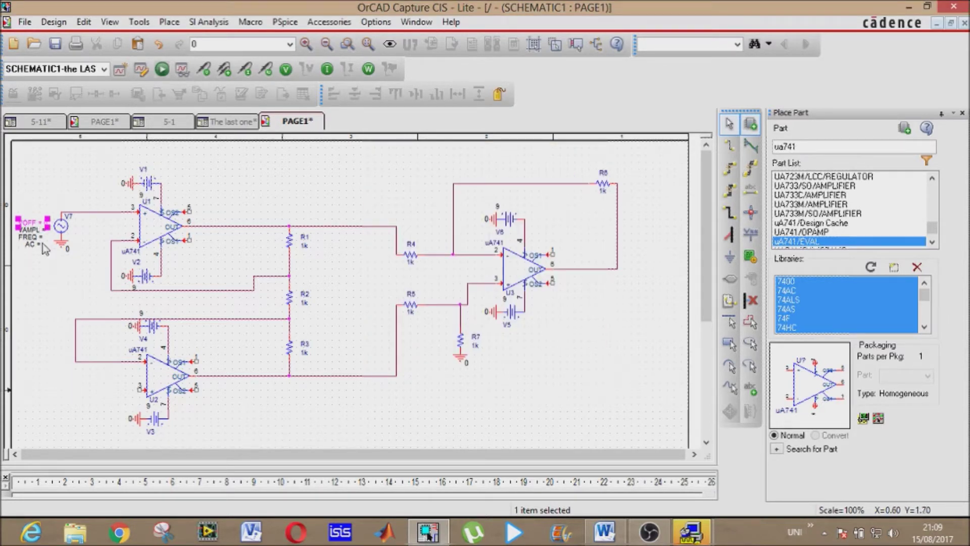
double_click(40, 238)
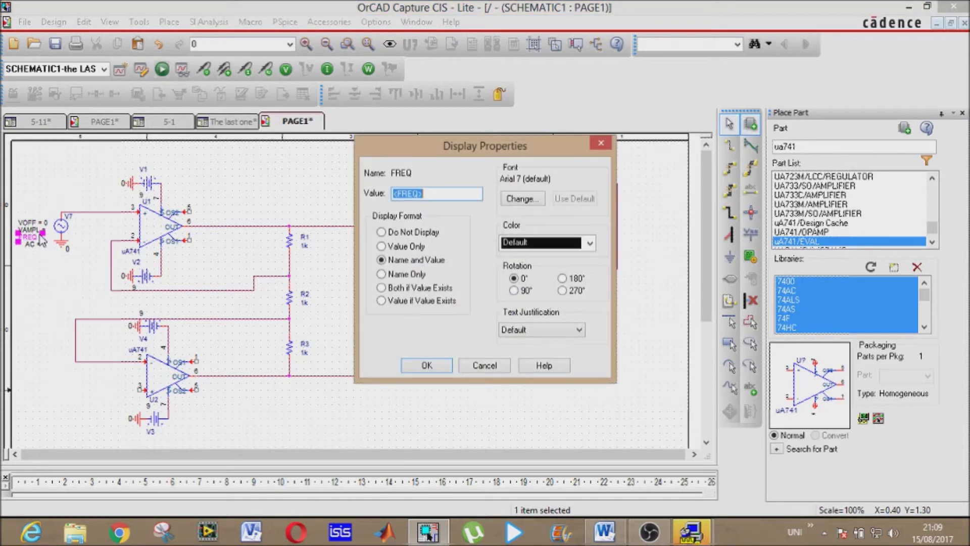
type("100")
key("Return")
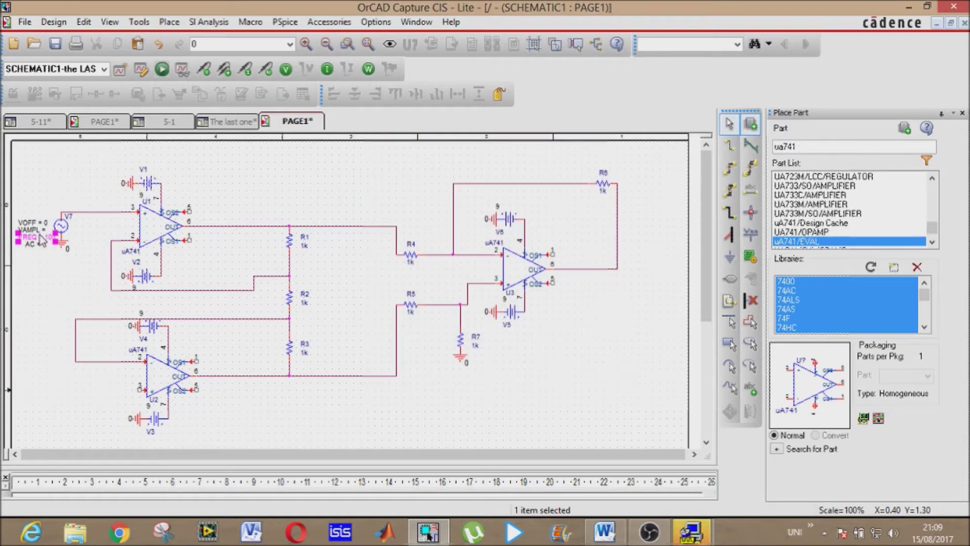
double_click(40, 232)
type("1")
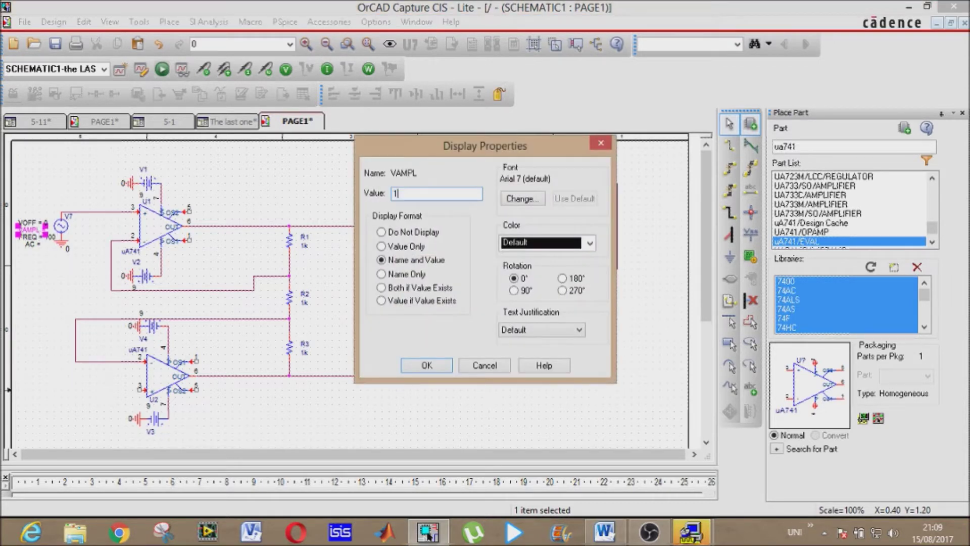
type("0m")
key("Return")
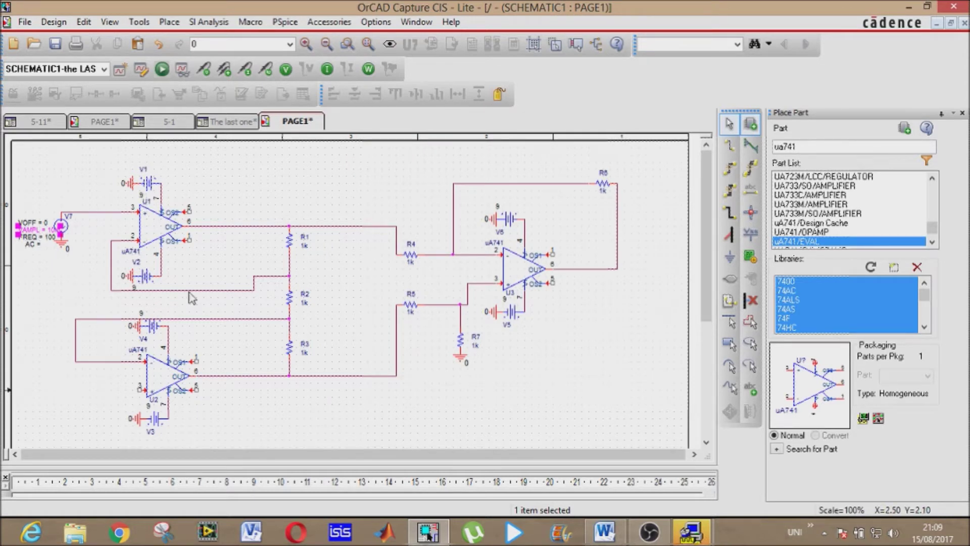
Set R1 to 25k, R2 to 10k and R3 to 25k.
double_click(304, 247)
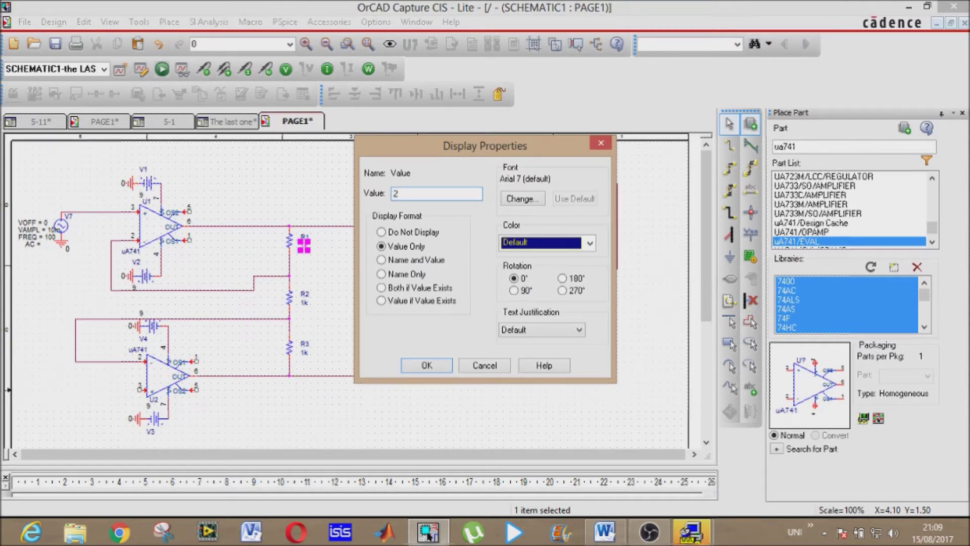
type("25k")
key("Return")
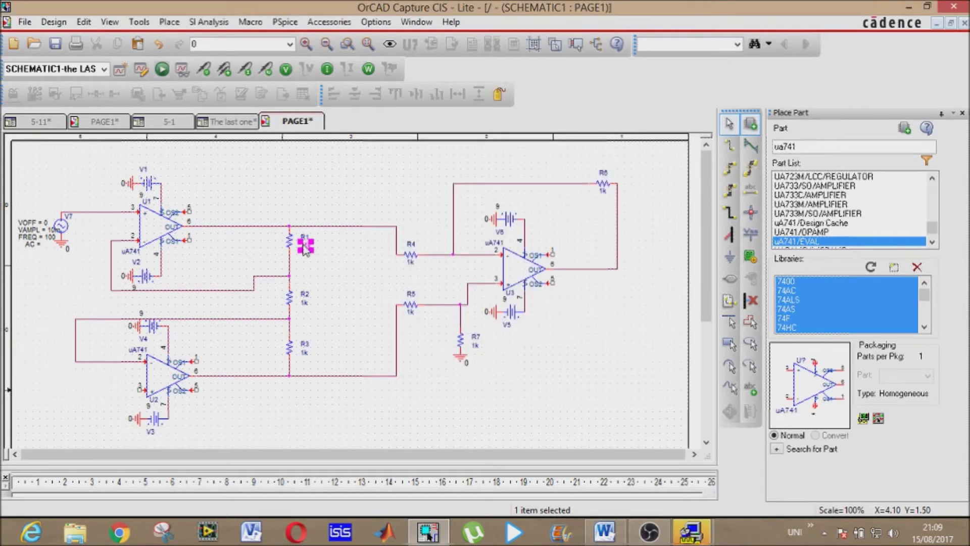
left_click(307, 308)
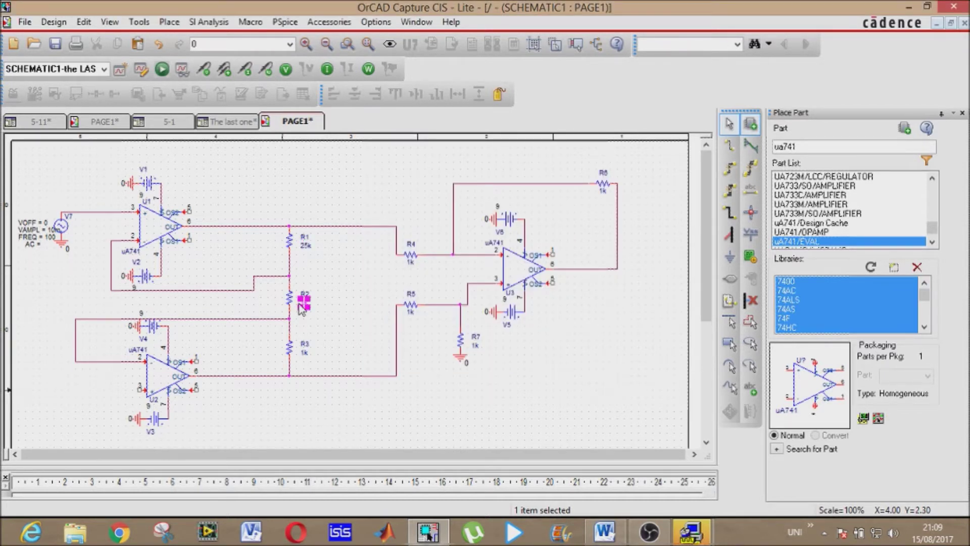
key("Escape")
double_click(307, 308)
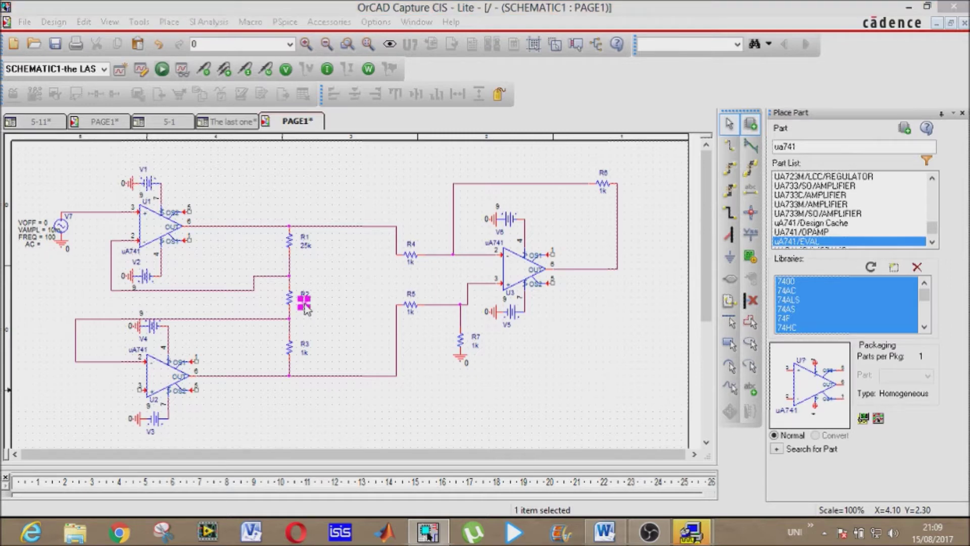
type("10")
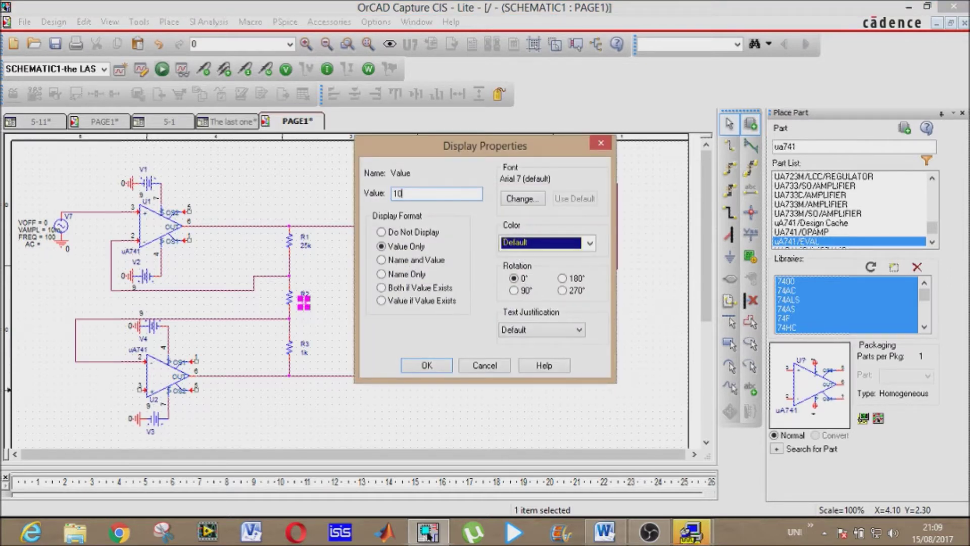
type("k")
key("Return")
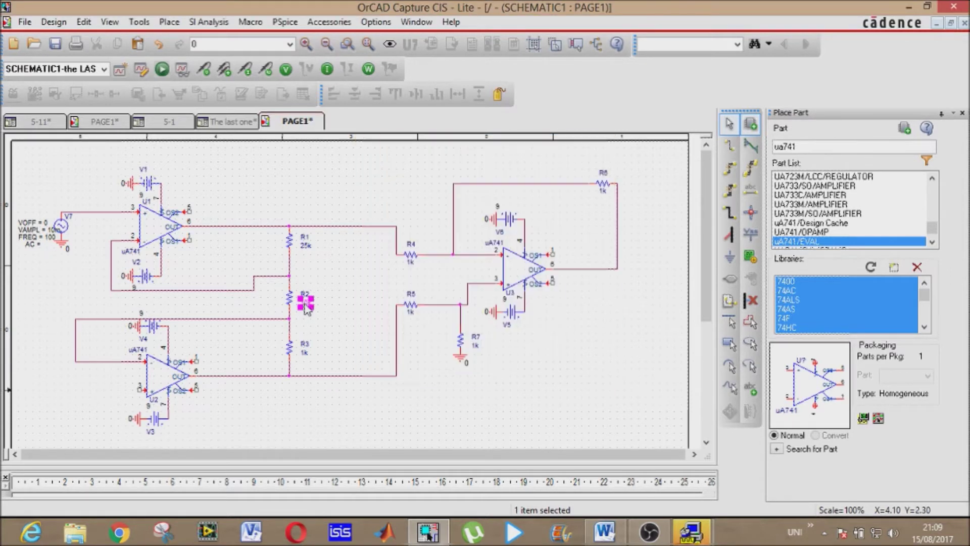
double_click(305, 351)
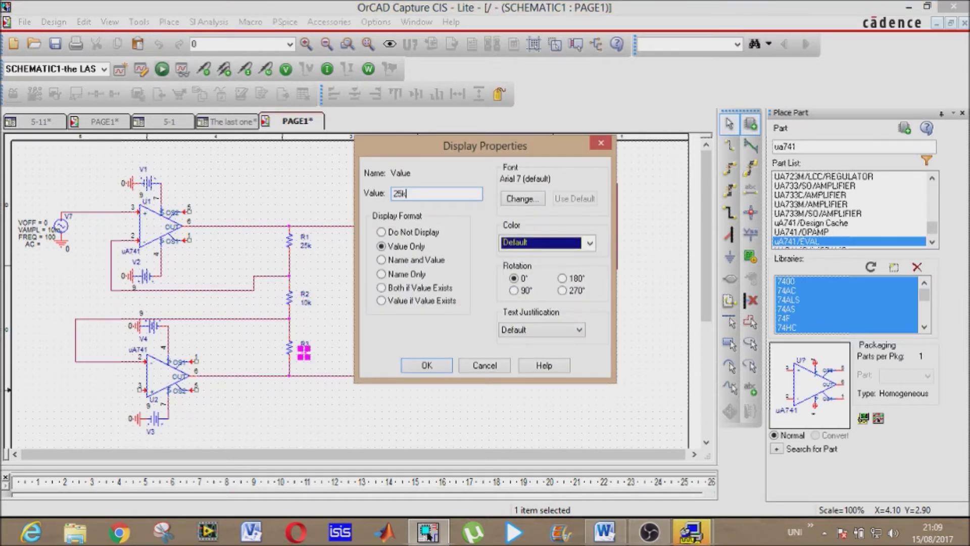
type("25k")
key("Return")
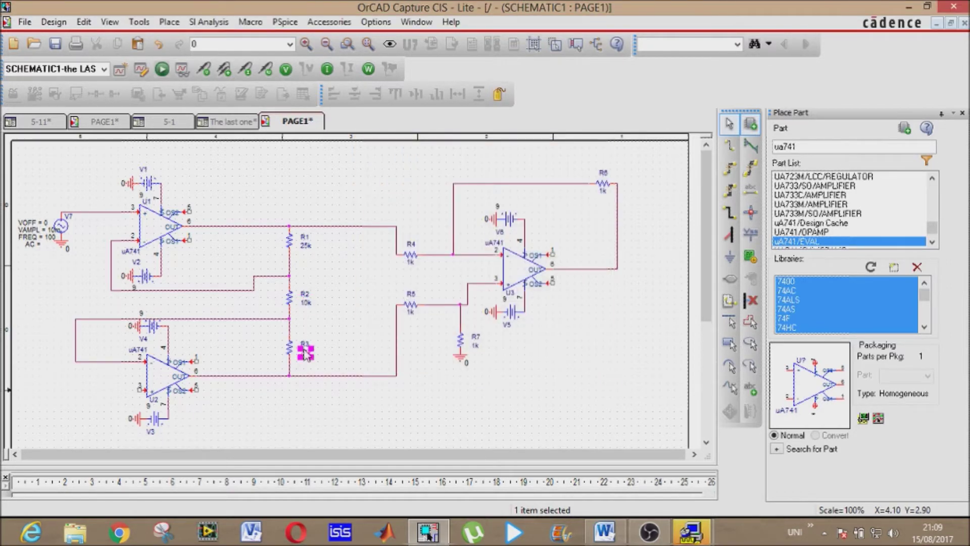
Change R4 and R5 from 1k to 10k, moving R4's value label.
double_click(411, 263)
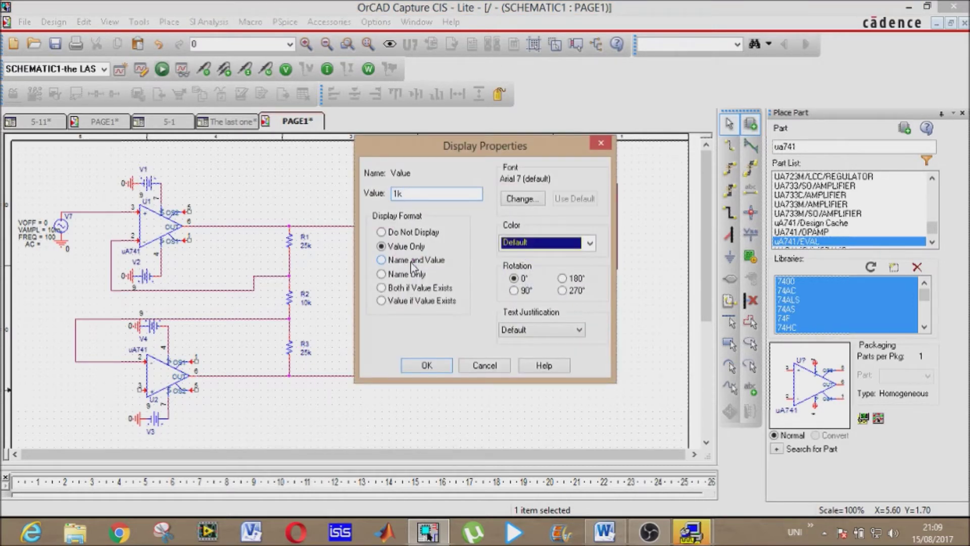
key("Return")
left_click_drag(414, 273, 412, 312)
double_click(412, 312)
key("End")
type("0")
key("Return")
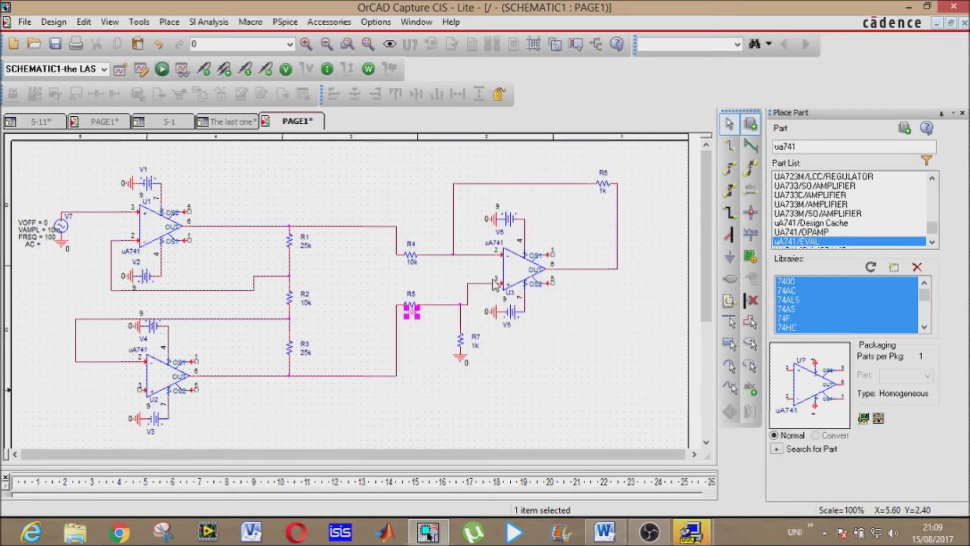
key("ctrl+v")
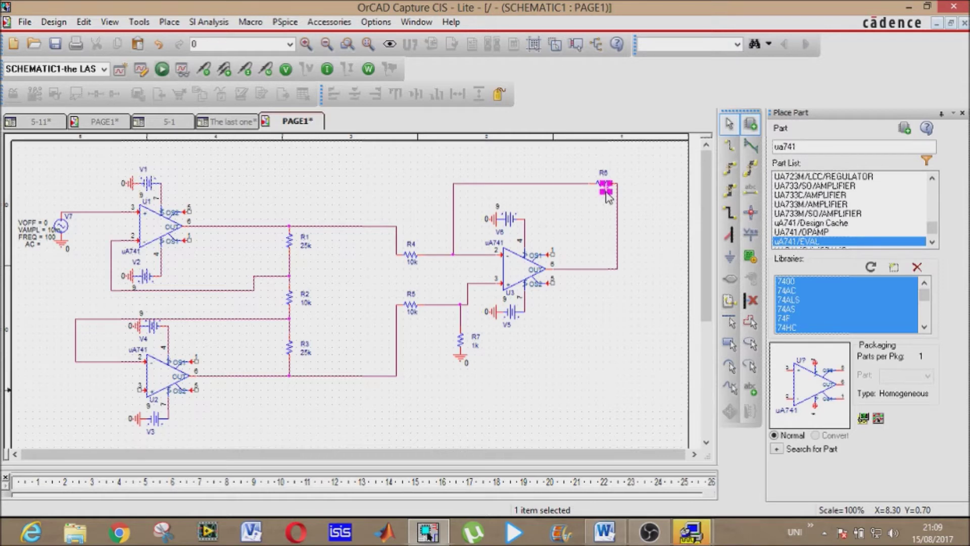
Change R6 and R7 from 1k to 10k.
double_click(605, 192)
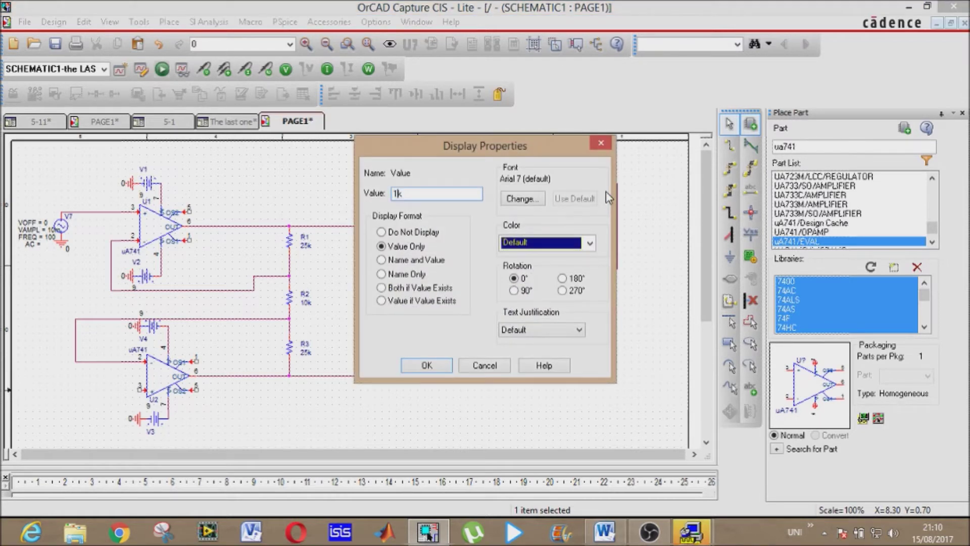
type("0")
key("Return")
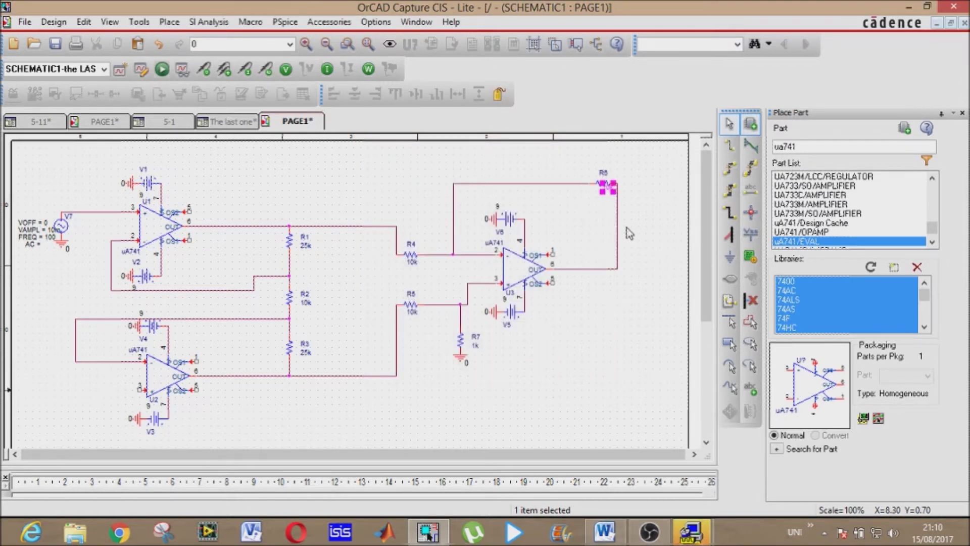
double_click(476, 345)
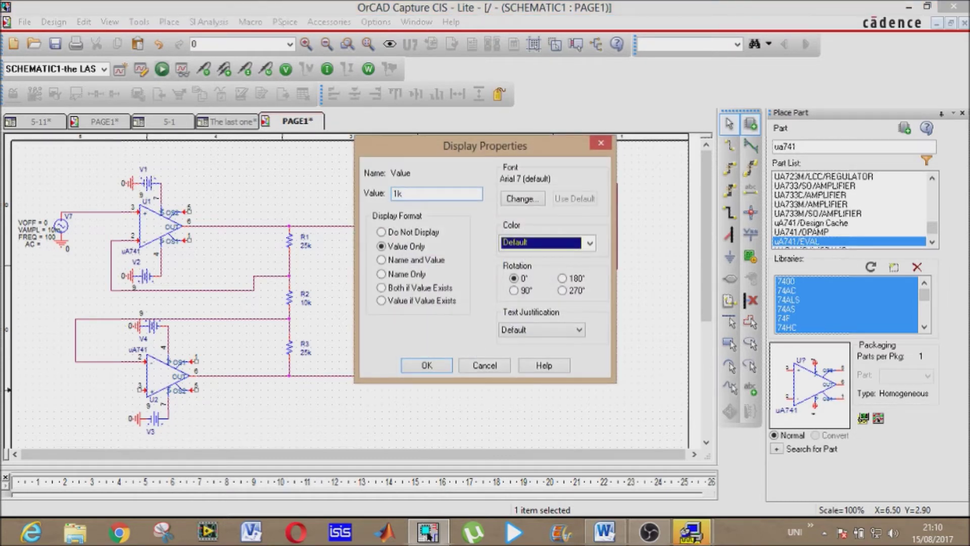
type("0")
key("Return")
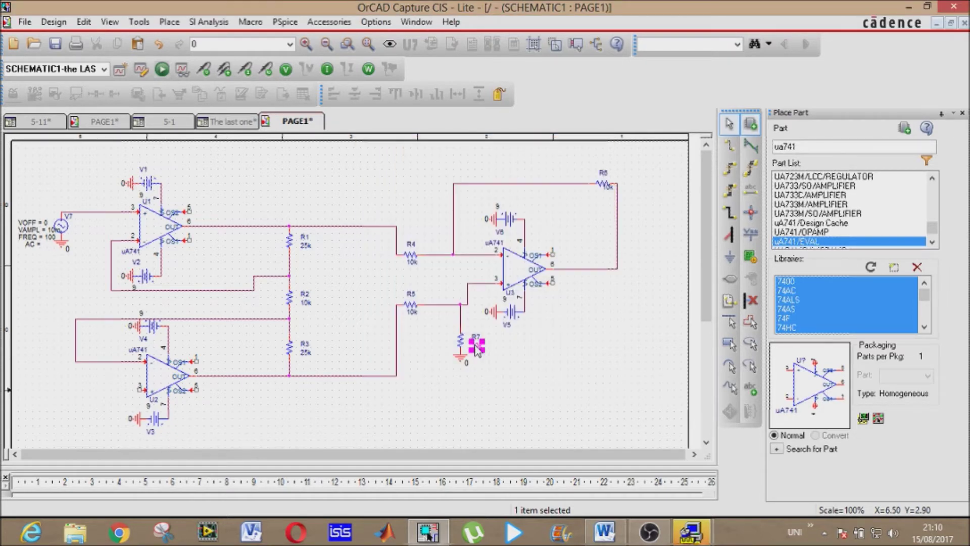
left_click(517, 347)
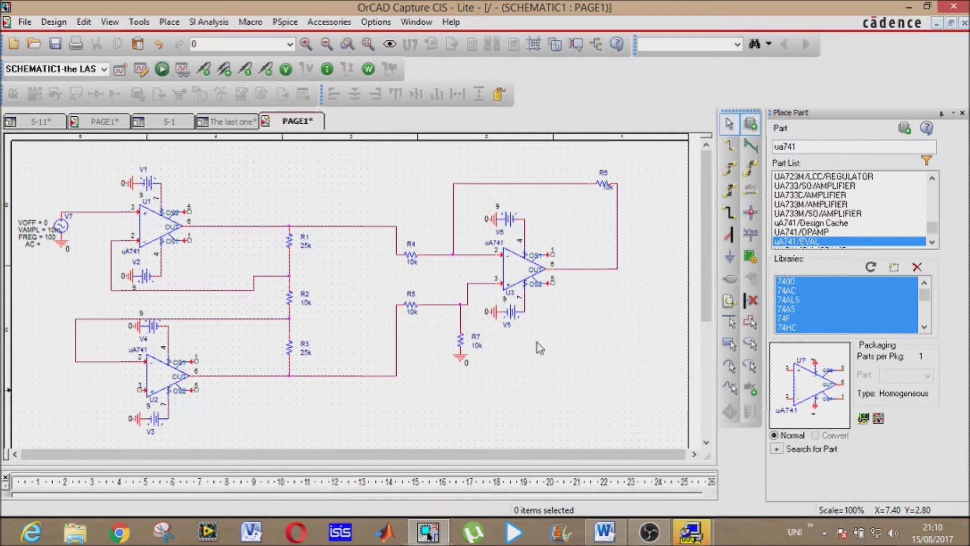
Drop voltage probes on the V7 source wire and on U3's output wire.
left_click(205, 70)
left_click(205, 69)
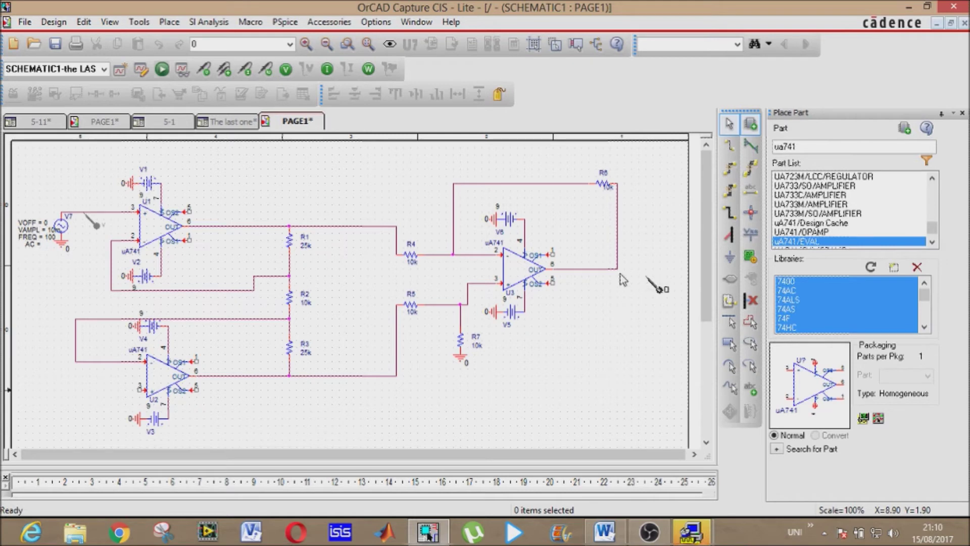
left_click(592, 270)
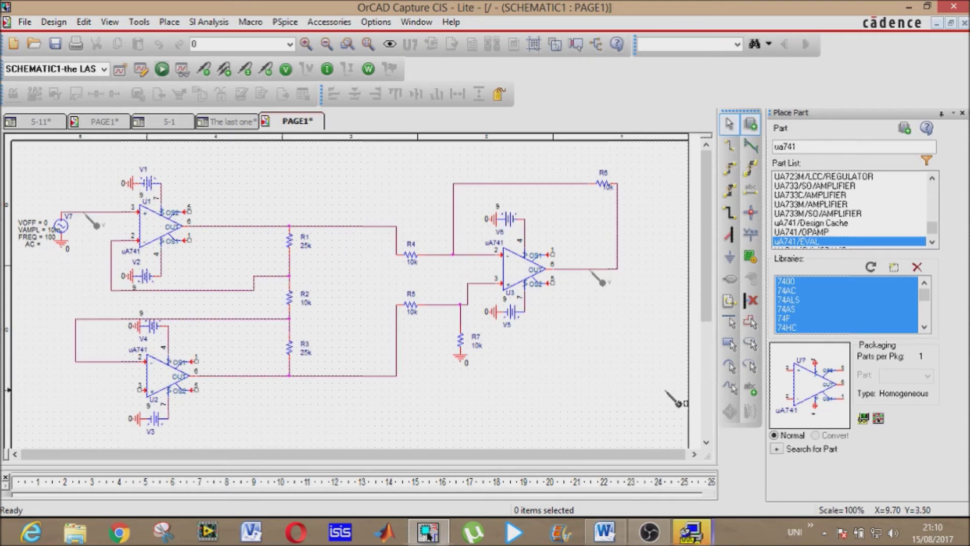
Change the simulation profile's transient run time from 1000ns to 100m.
mouse_move(690, 530)
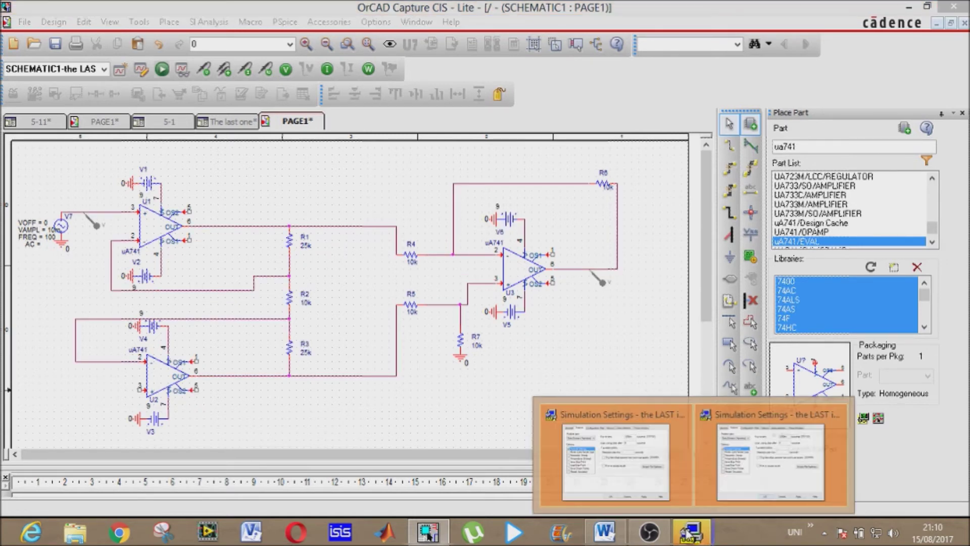
left_click(614, 415)
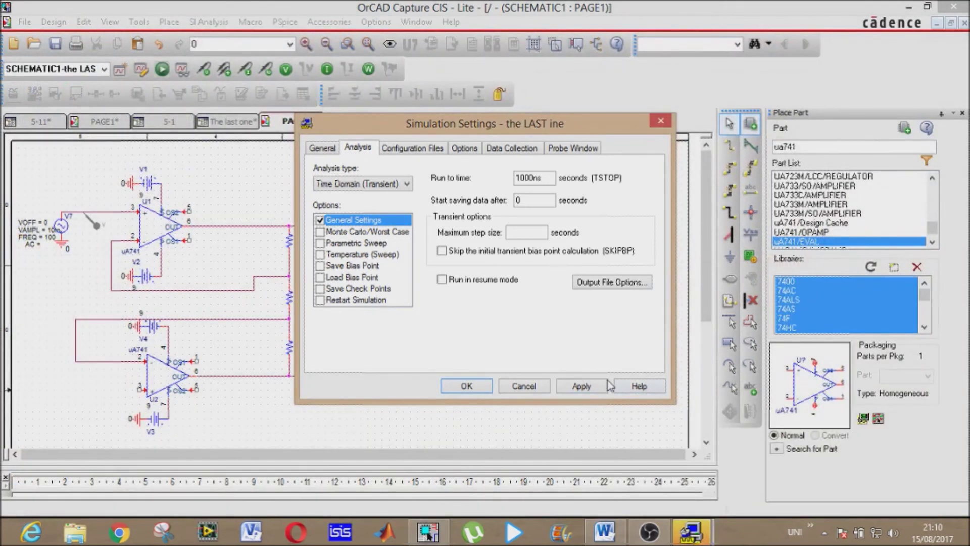
left_click(466, 386)
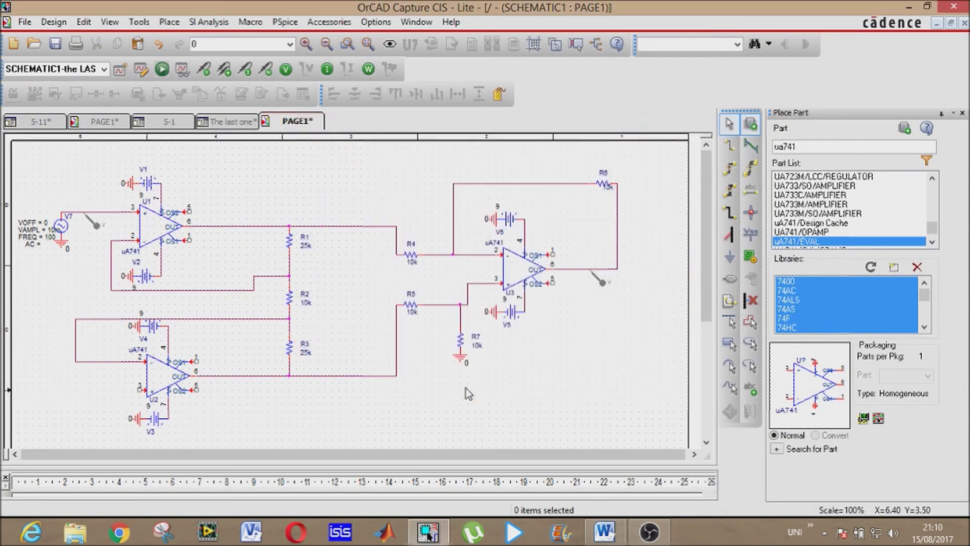
left_click(144, 72)
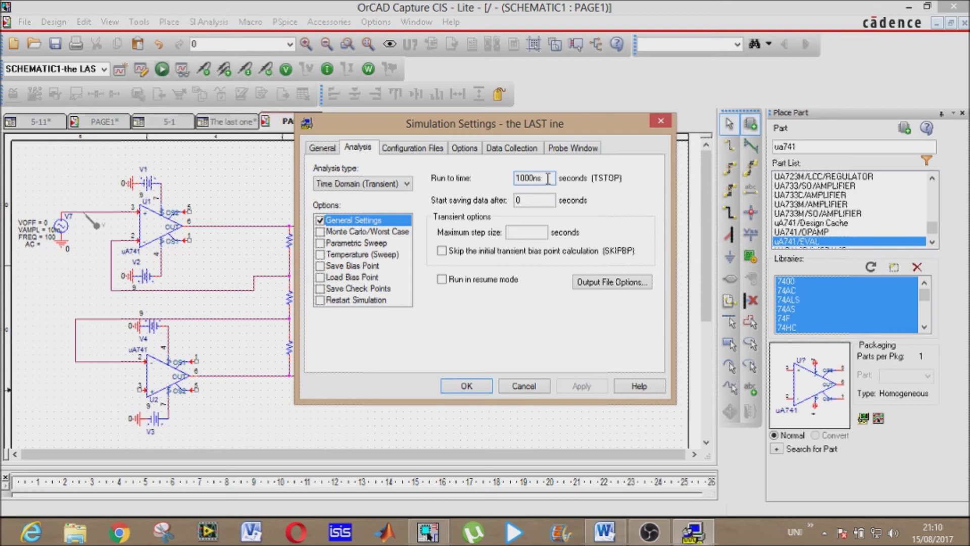
key("BackSpace")
key("BackSpace")
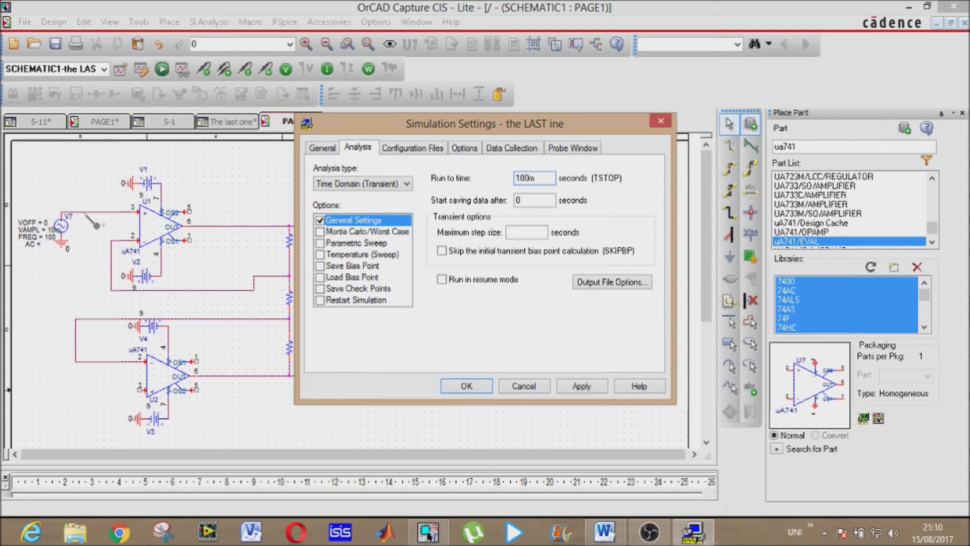
key("Tab")
key("Return")
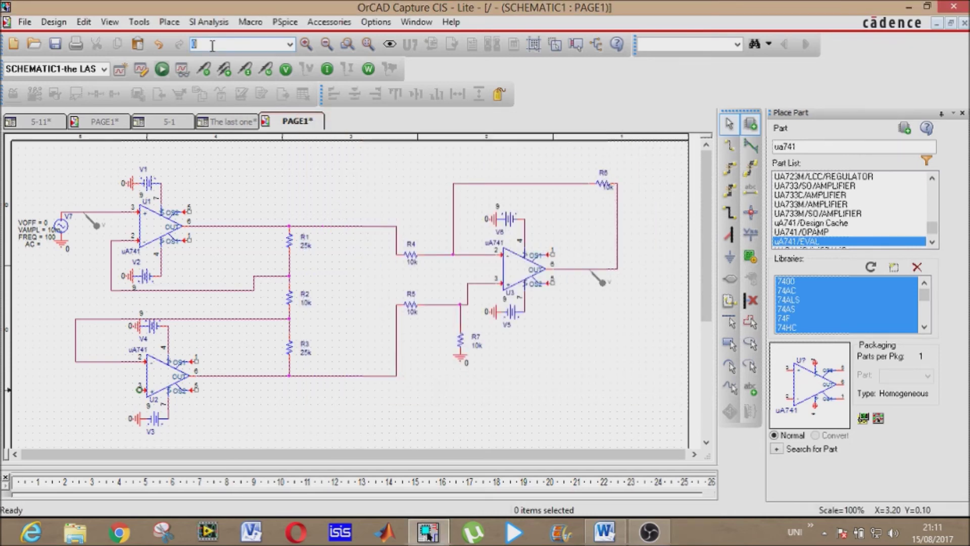
Attach a rotated ground to U2's + input and run the PSpice simulation.
key("g")
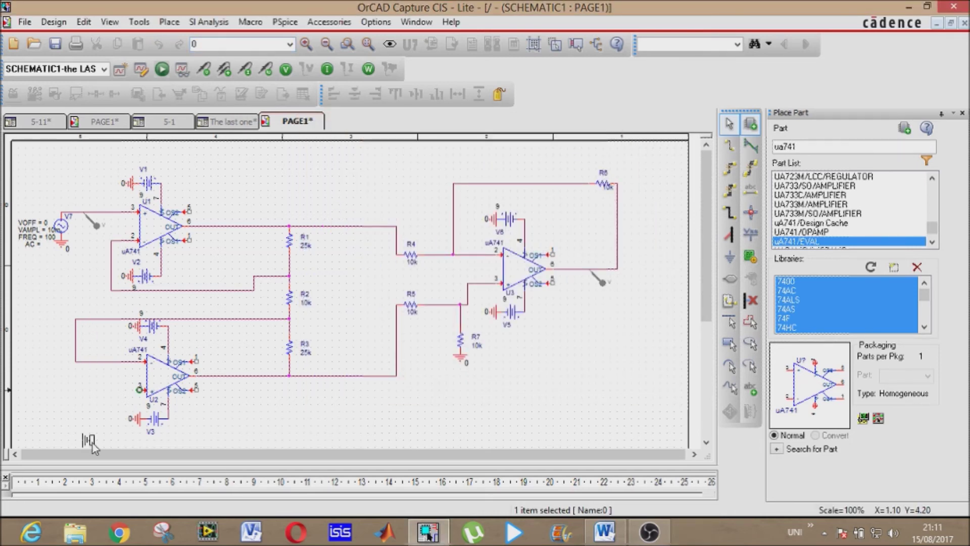
key("r")
left_click(140, 389)
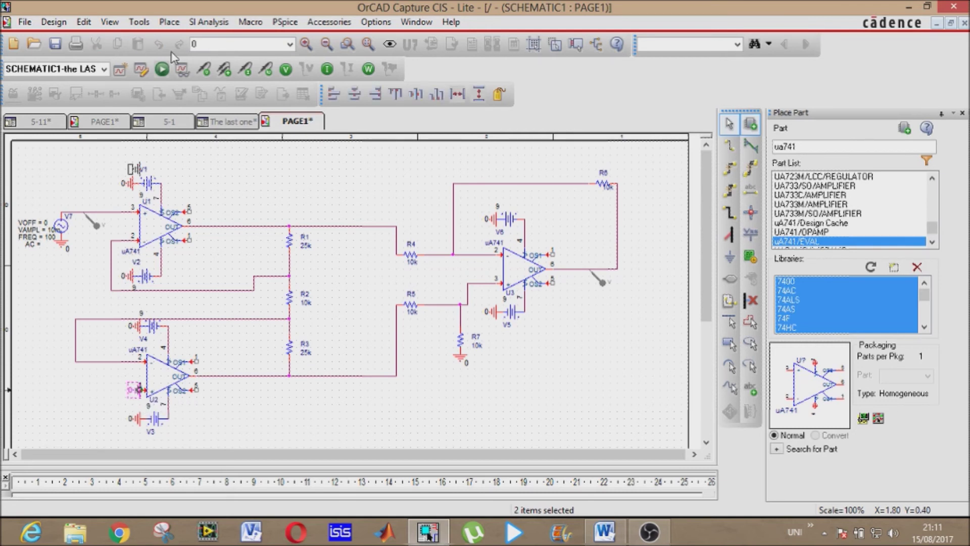
left_click(165, 71)
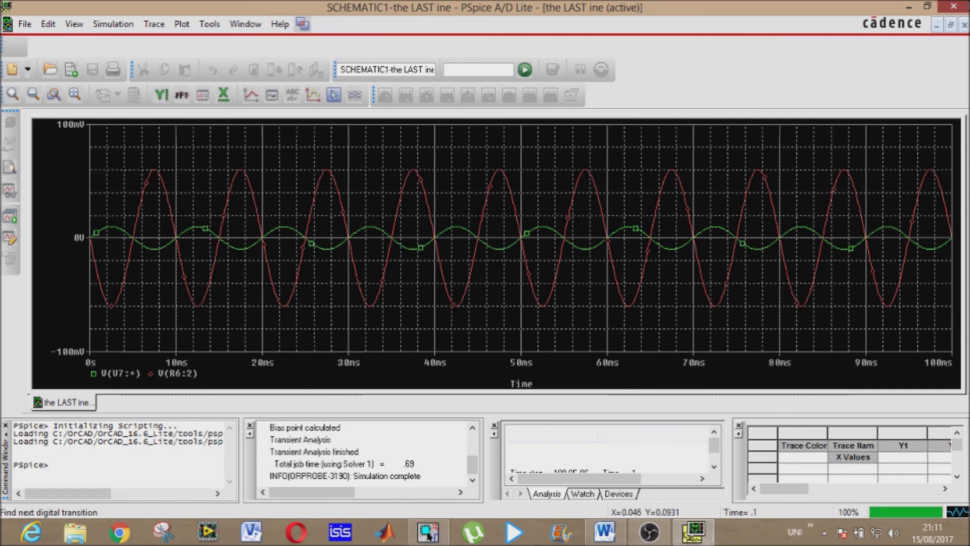
Close the PSpice A/D Lite waveform window after comparing V(V7:+) with V(R6:2).
left_click(954, 6)
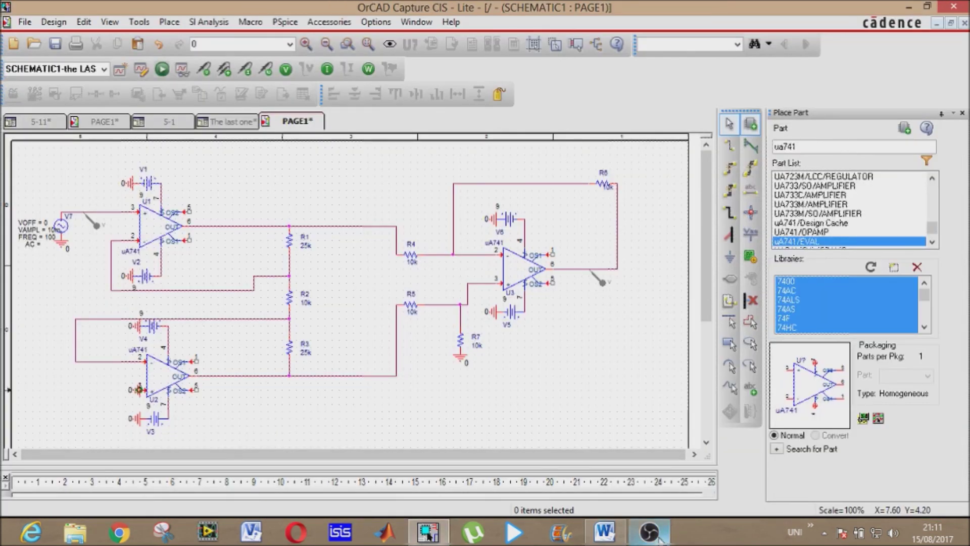